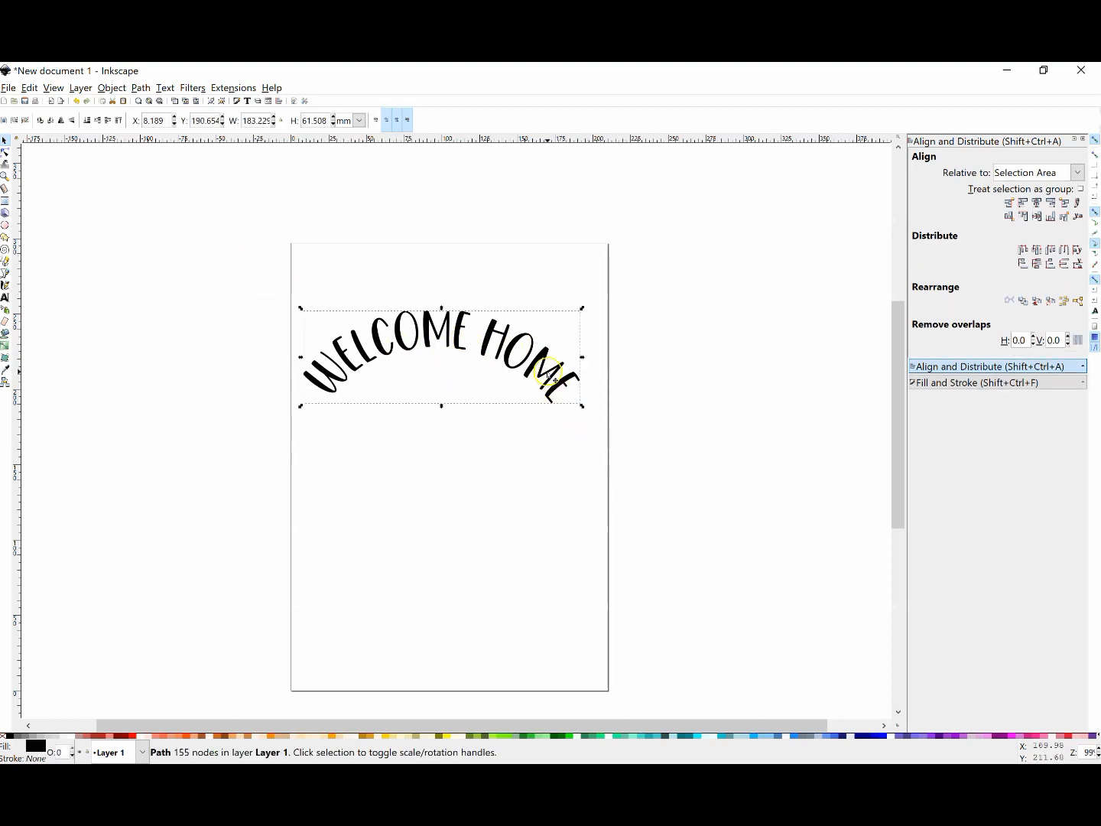
Step: Move the curved WELCOME HOME text off the page to its left and draw an ellipse about 182 by 113 mm on the page
drag(550, 391, 246, 354)
click(314, 457)
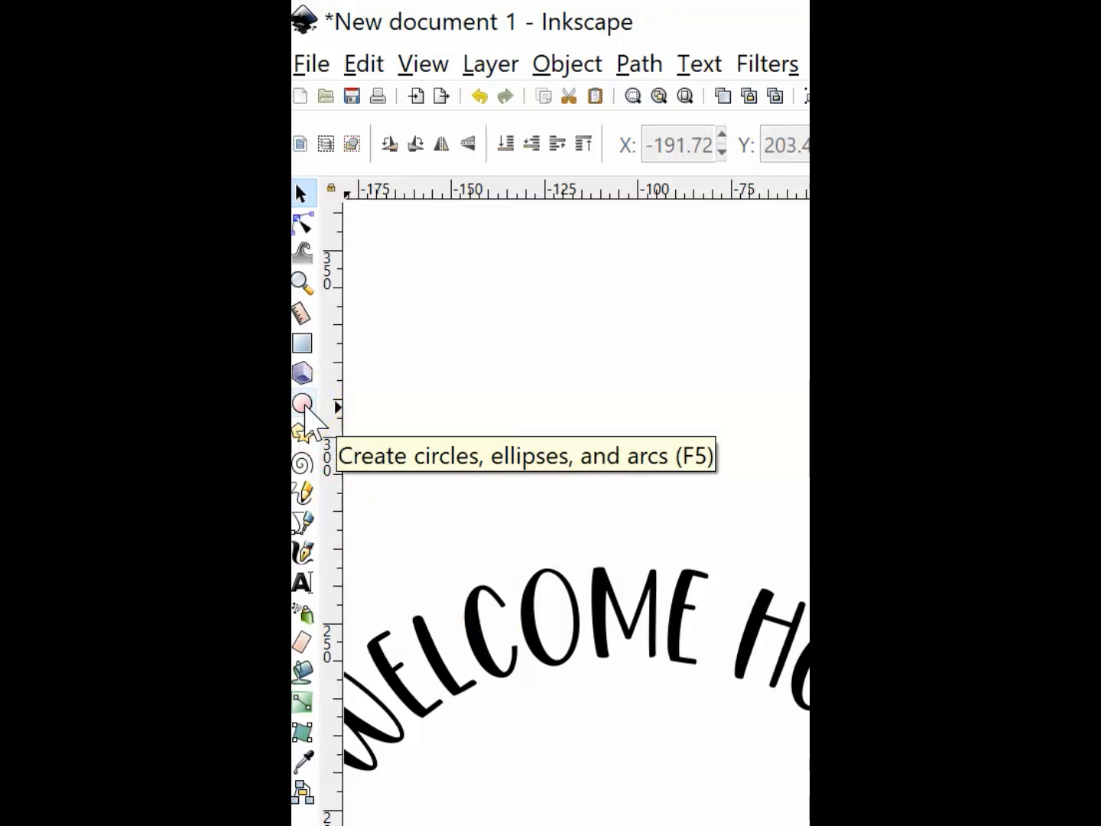
click(303, 405)
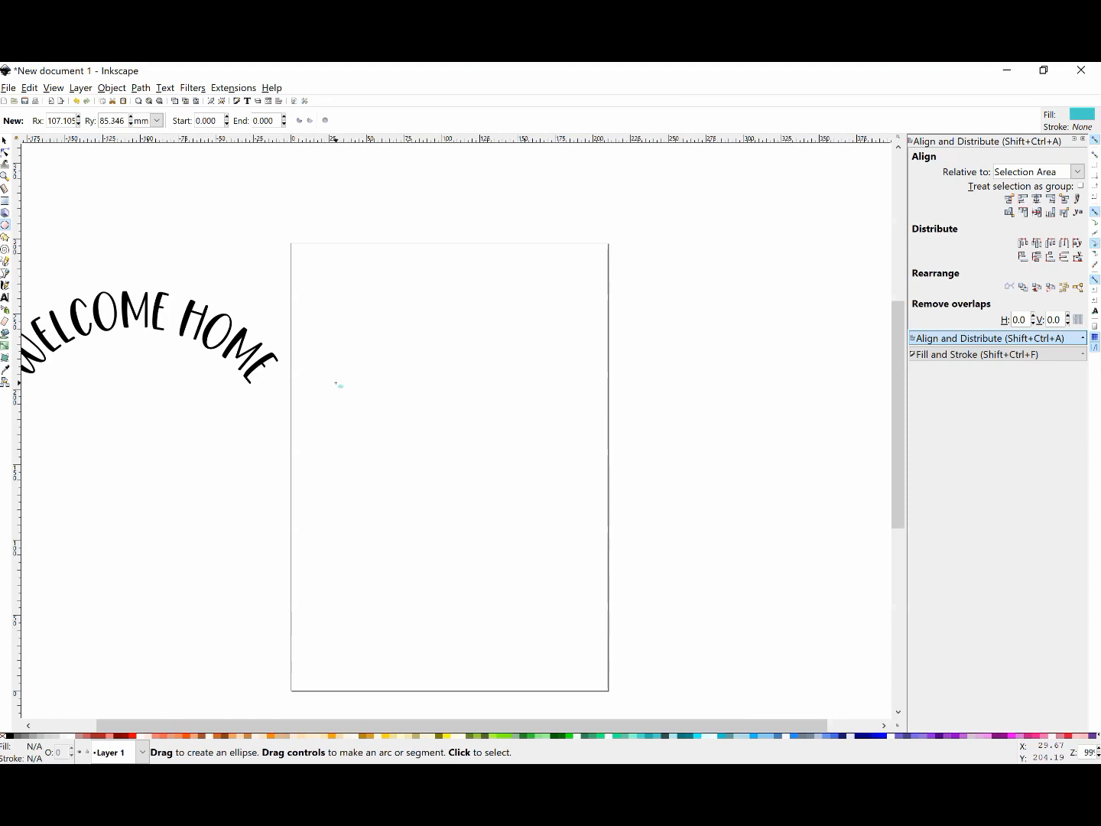
key(ctrl)
drag(336, 382, 634, 553)
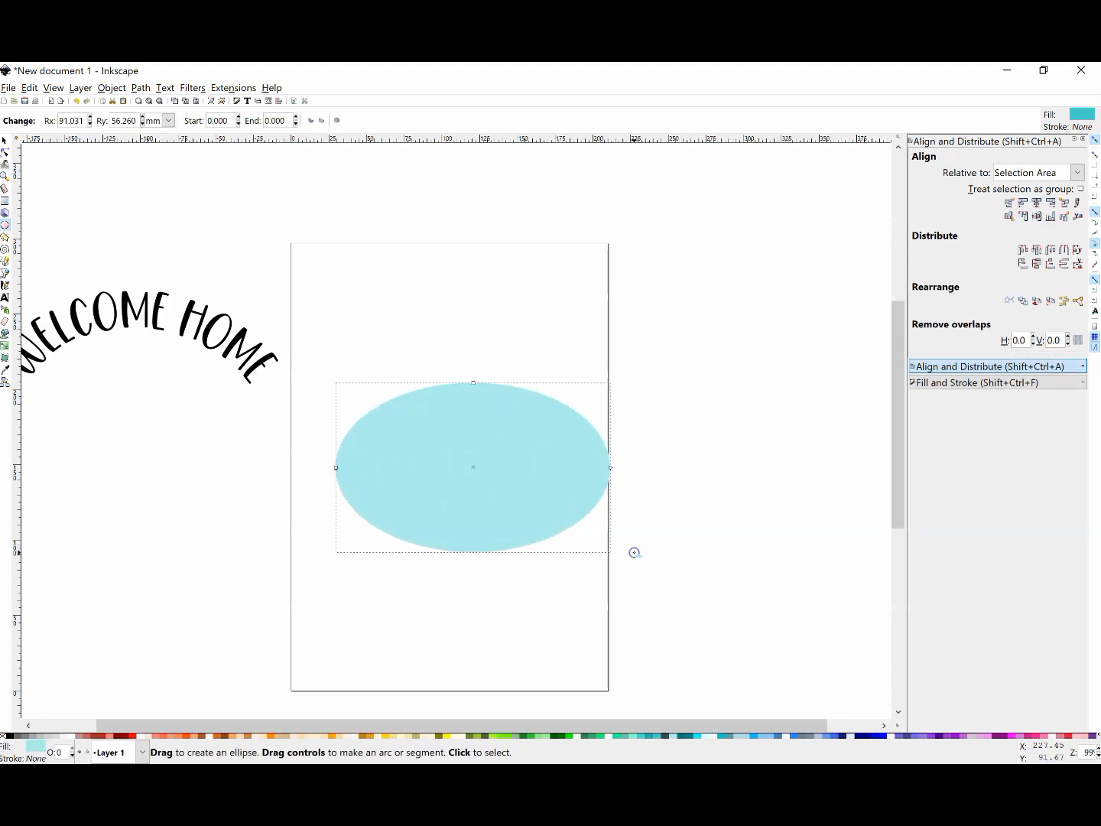
Step: Centre the ellipse roughly between the page sides and stretch its height to about 136 mm
click(4, 141)
drag(546, 465, 526, 452)
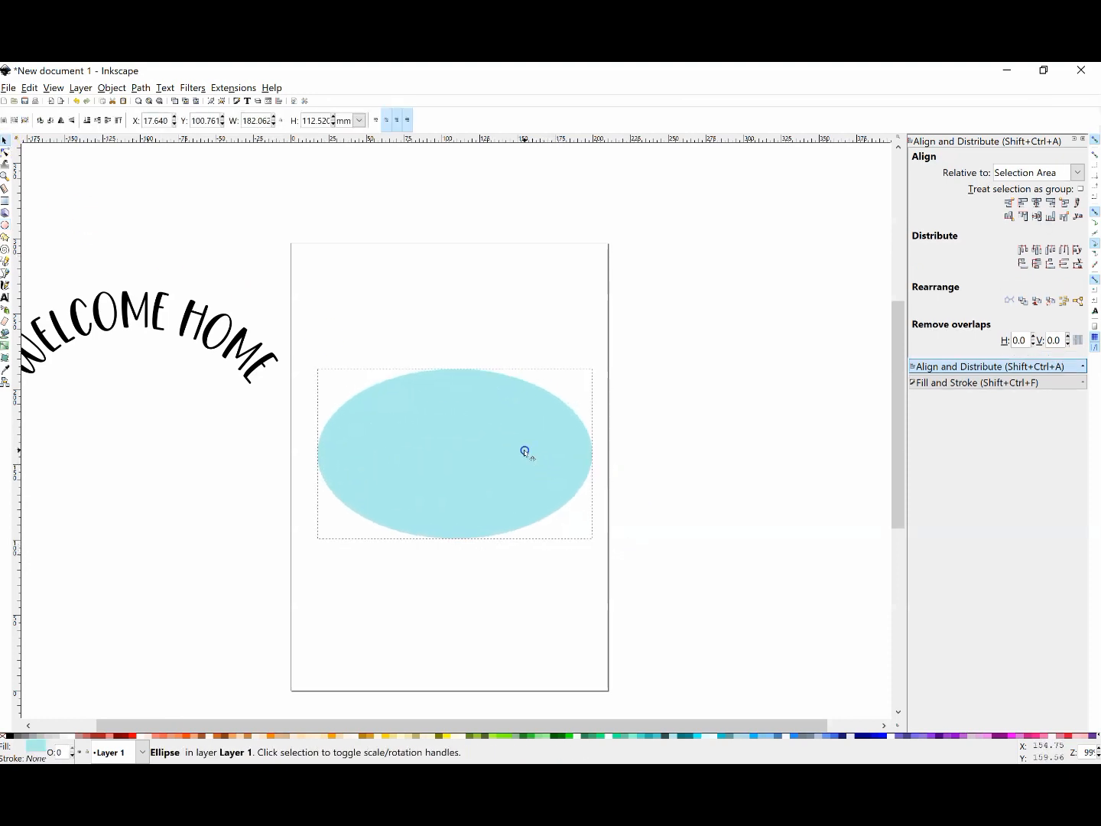
drag(455, 541, 455, 581)
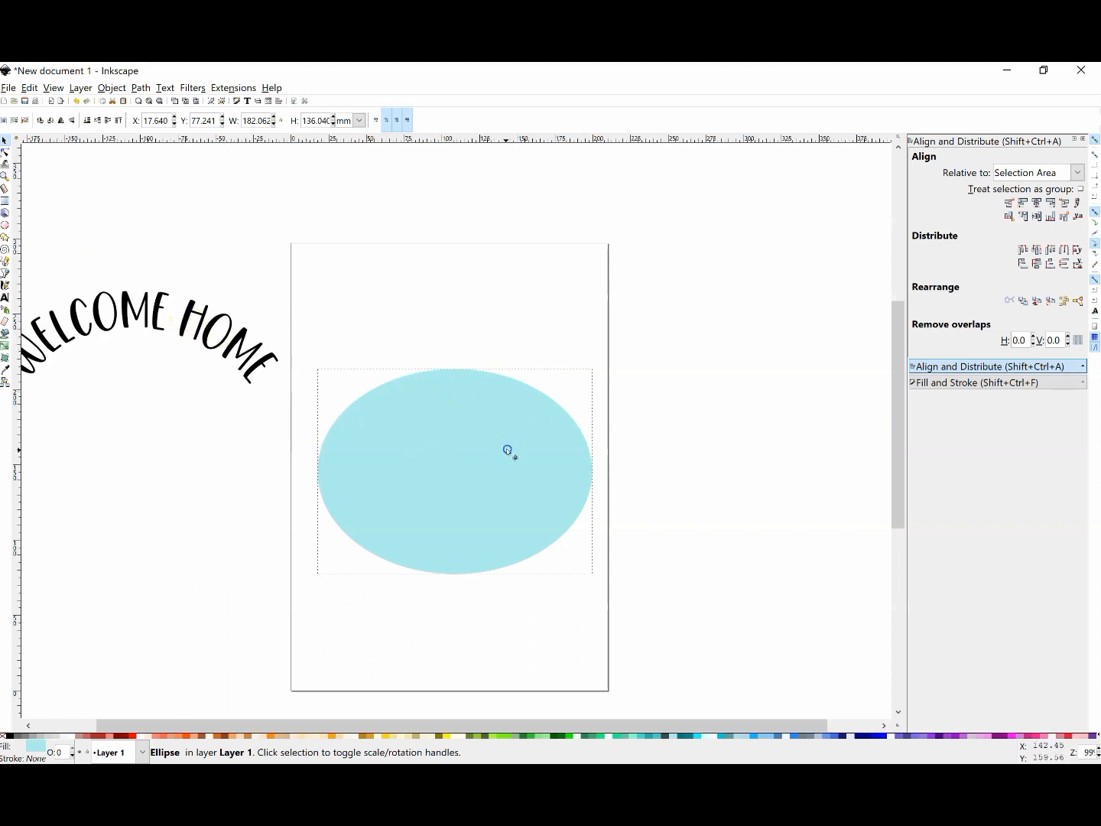
drag(508, 453, 496, 458)
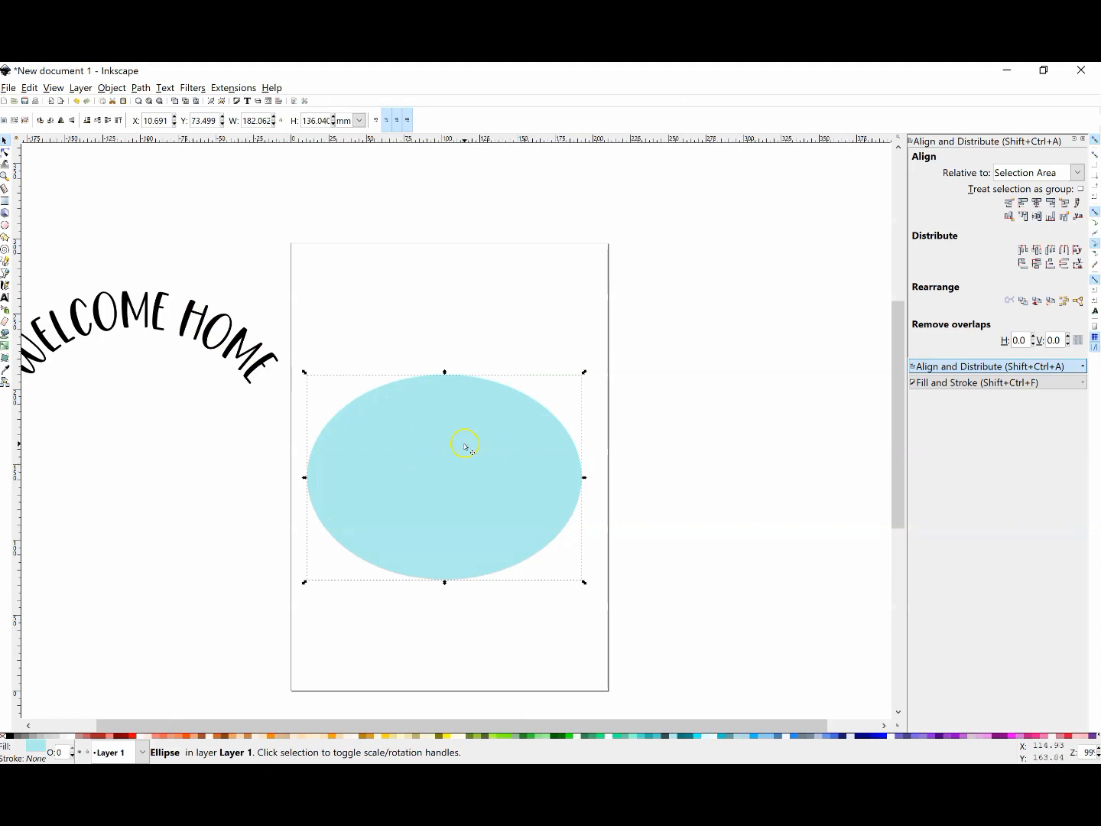
mouse_move(480, 445)
mouse_down()
mouse_move(502, 455)
mouse_move(488, 447)
mouse_up()
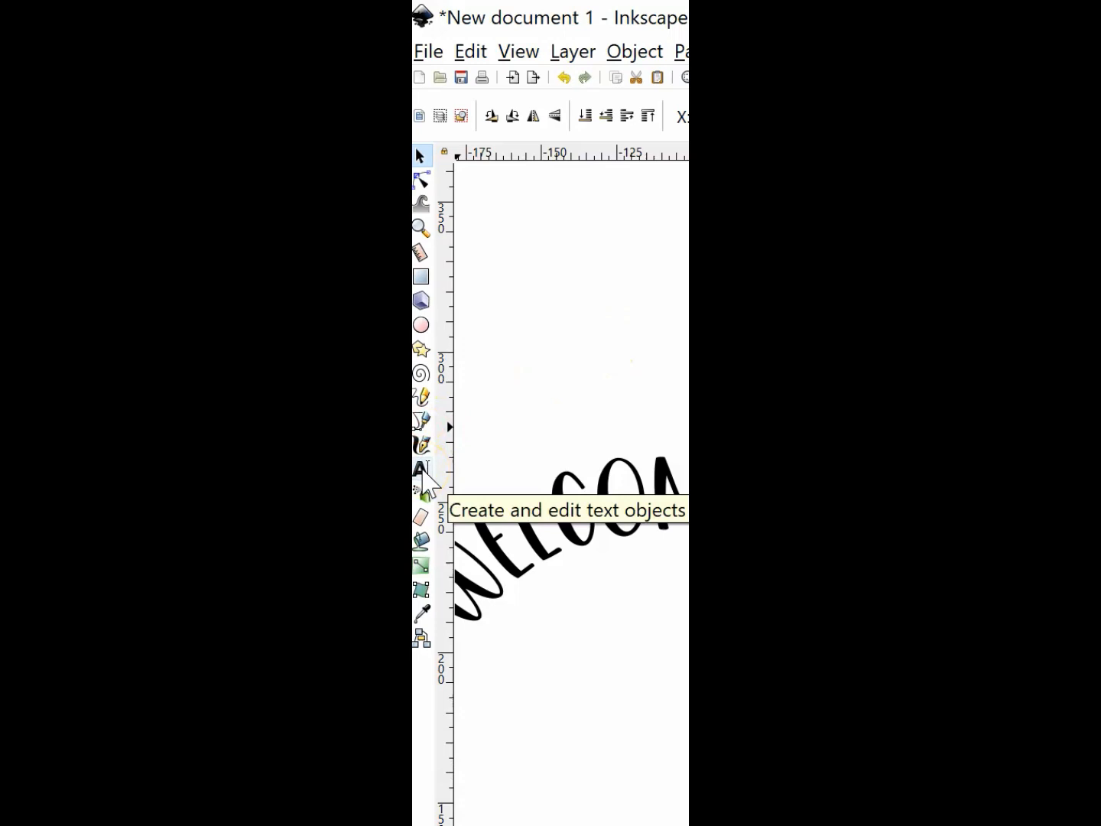
Step: Add a text object reading WELCOME HOME on the page above the ellipse
click(421, 469)
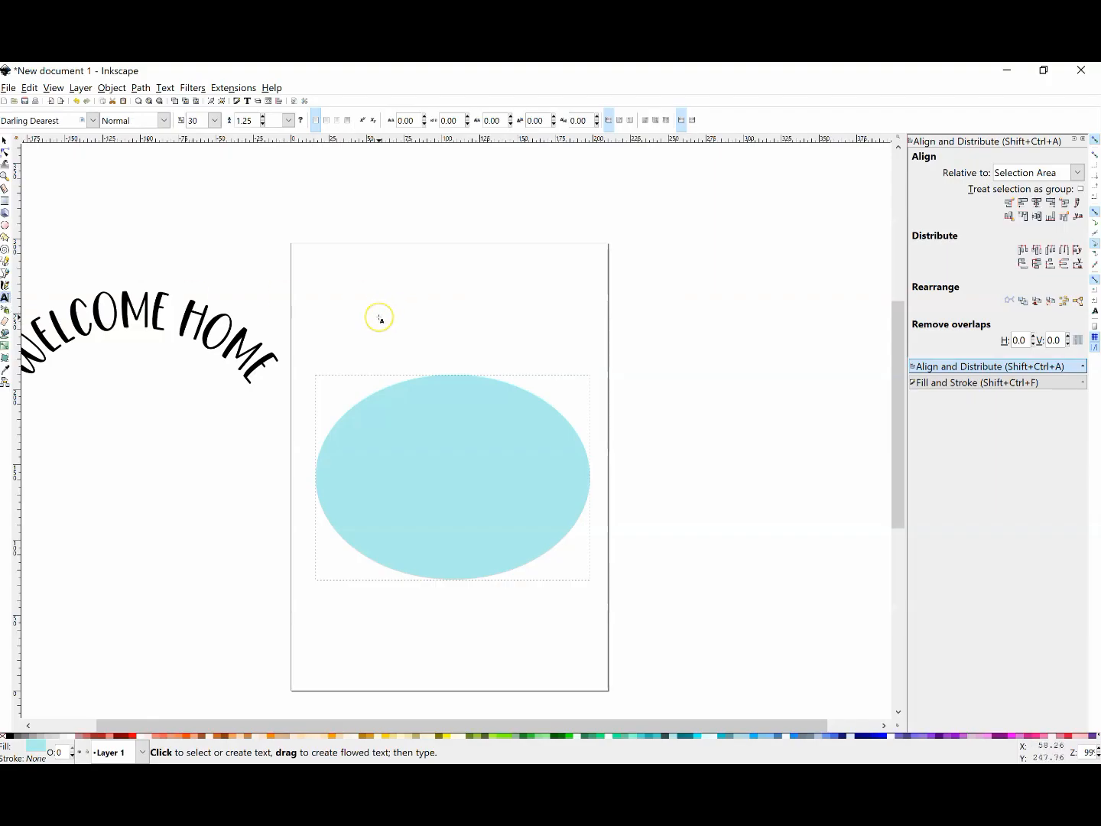
click(379, 318)
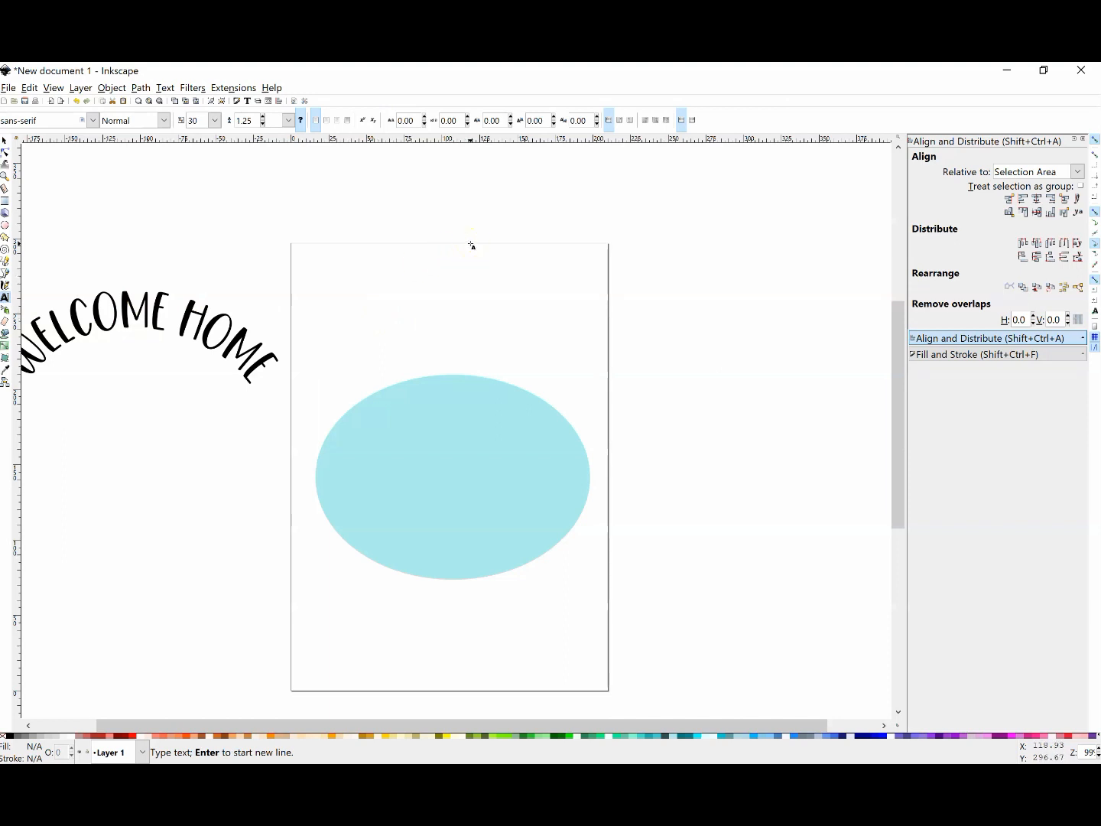
text(wel)
key(BackSpace)
key(BackSpace)
key(BackSpace)
key(BackSpace)
key(BackSpace)
text(WELCOME HOME)
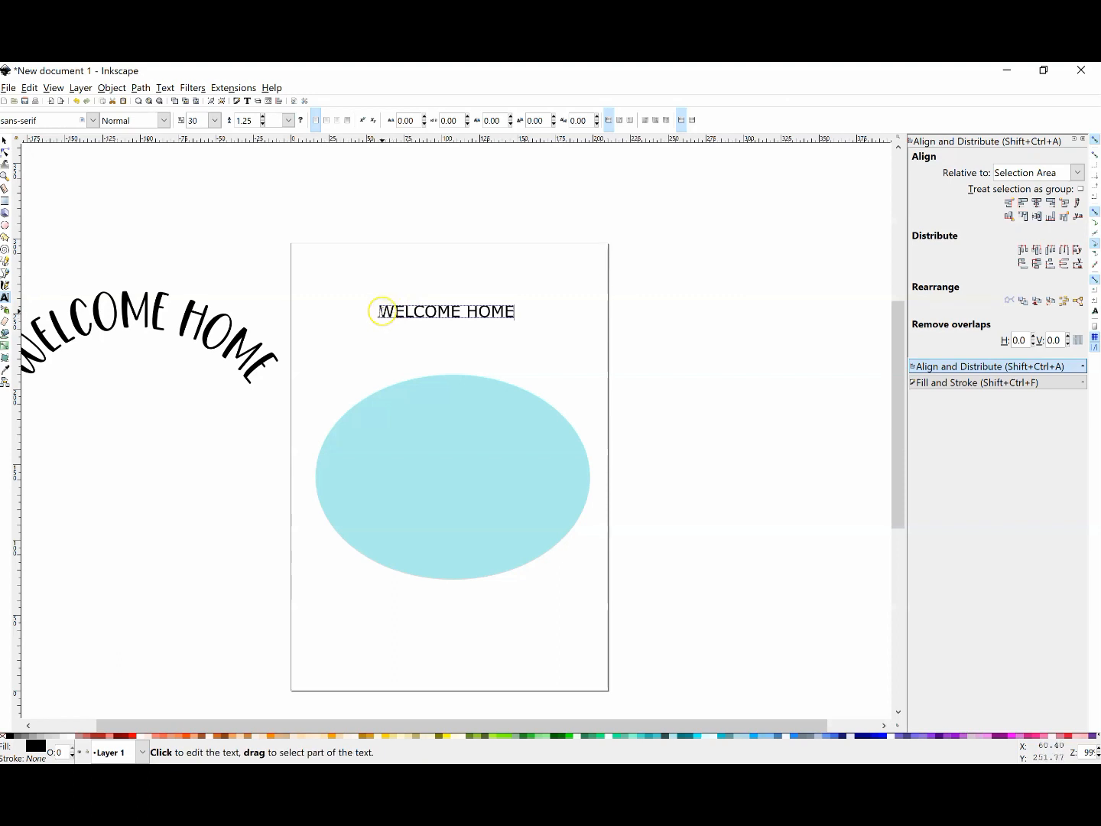
Step: Set the font of the whole new WELCOME HOME text to Darling Dearest
drag(381, 313, 517, 312)
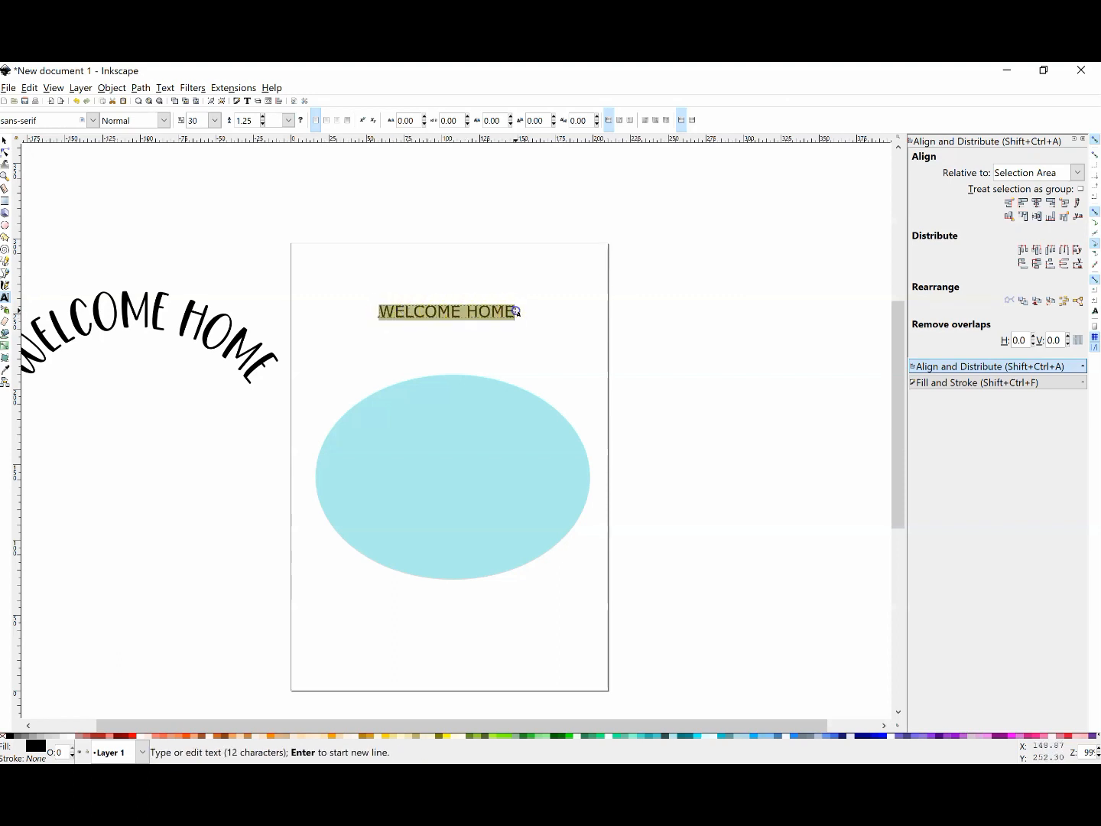
drag(71, 121, 3, 120)
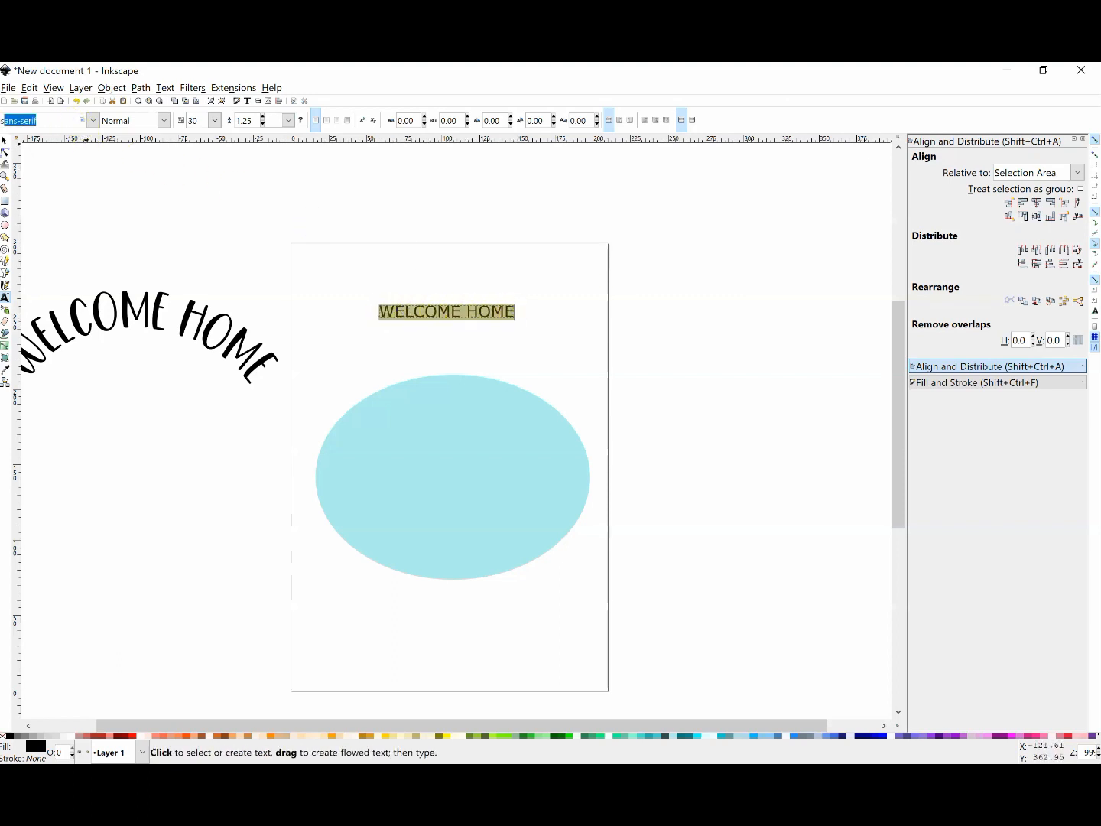
text(s)
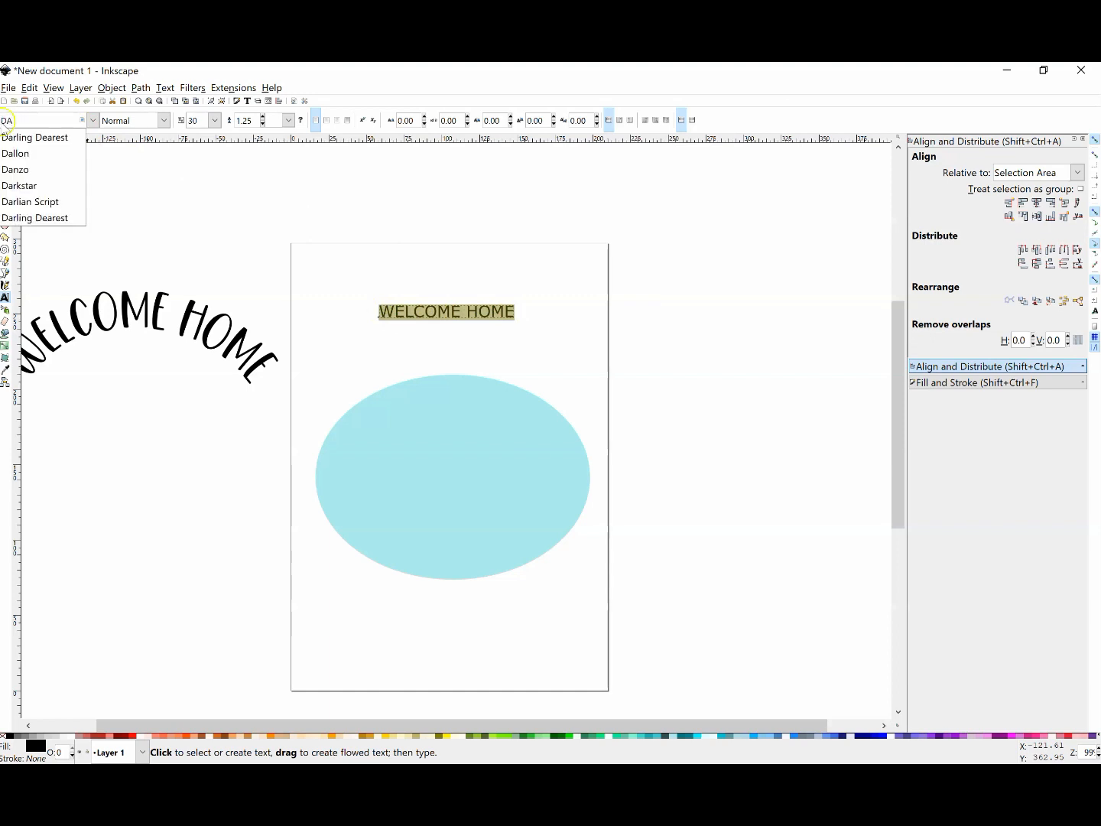
click(8, 136)
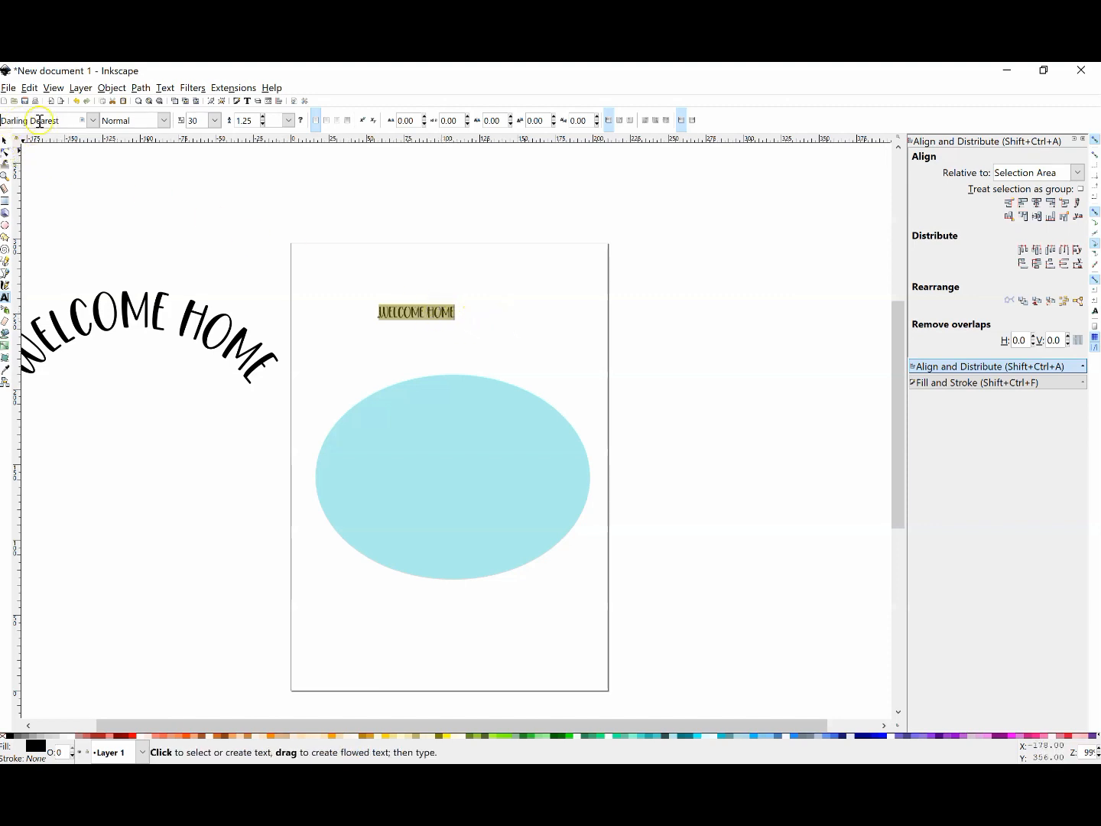
Step: Enlarge the straight WELCOME HOME text to about 233 by 36 mm and place it centred just above the ellipse
click(5, 145)
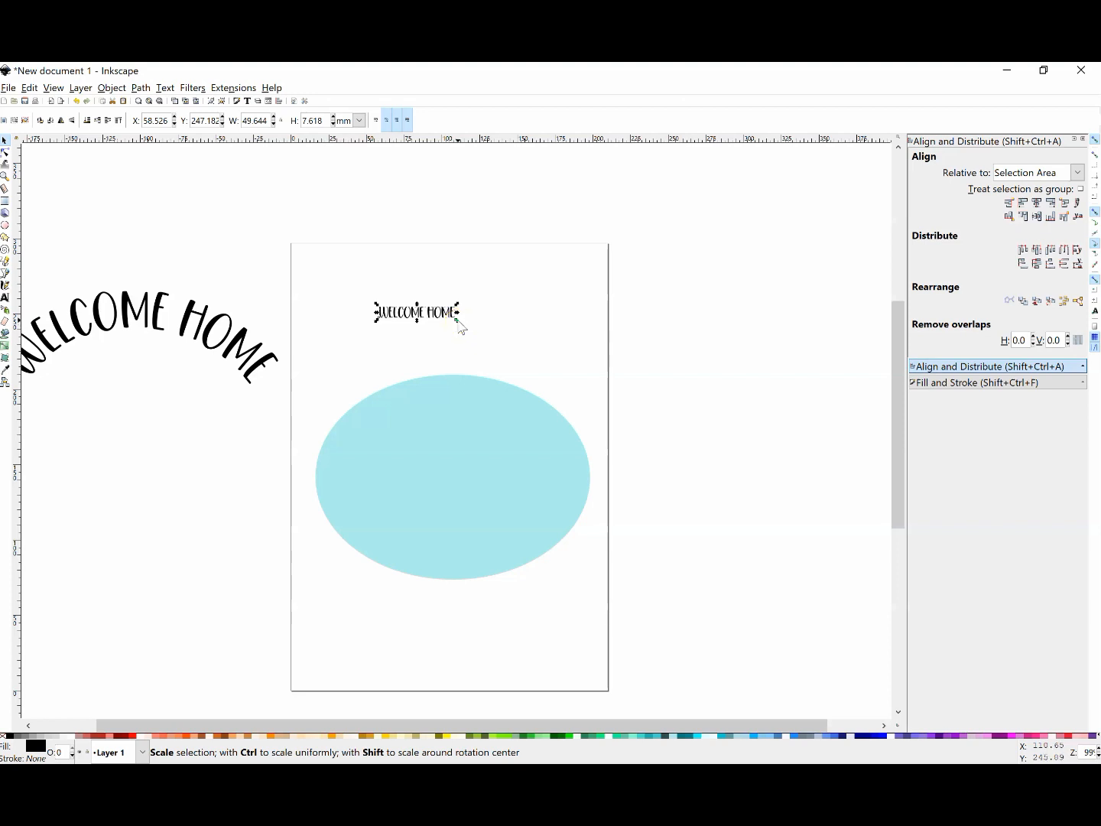
drag(457, 321, 733, 425)
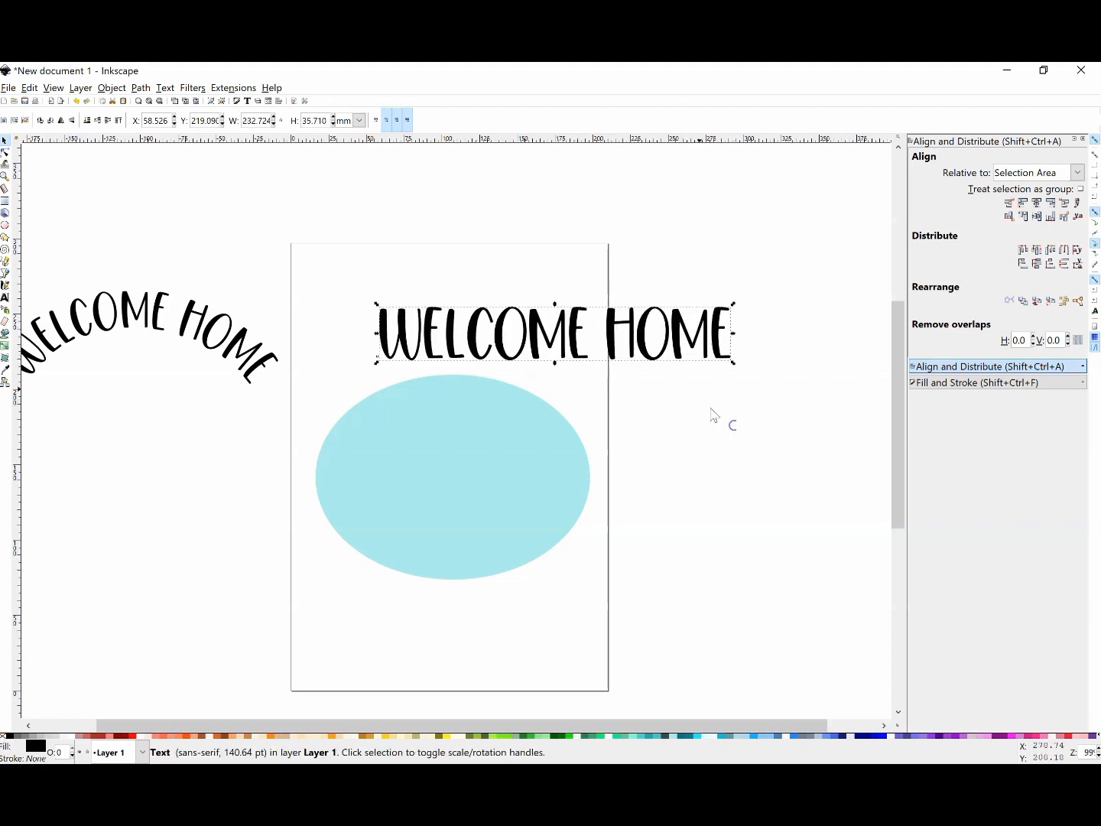
drag(679, 347, 598, 361)
drag(502, 452, 527, 458)
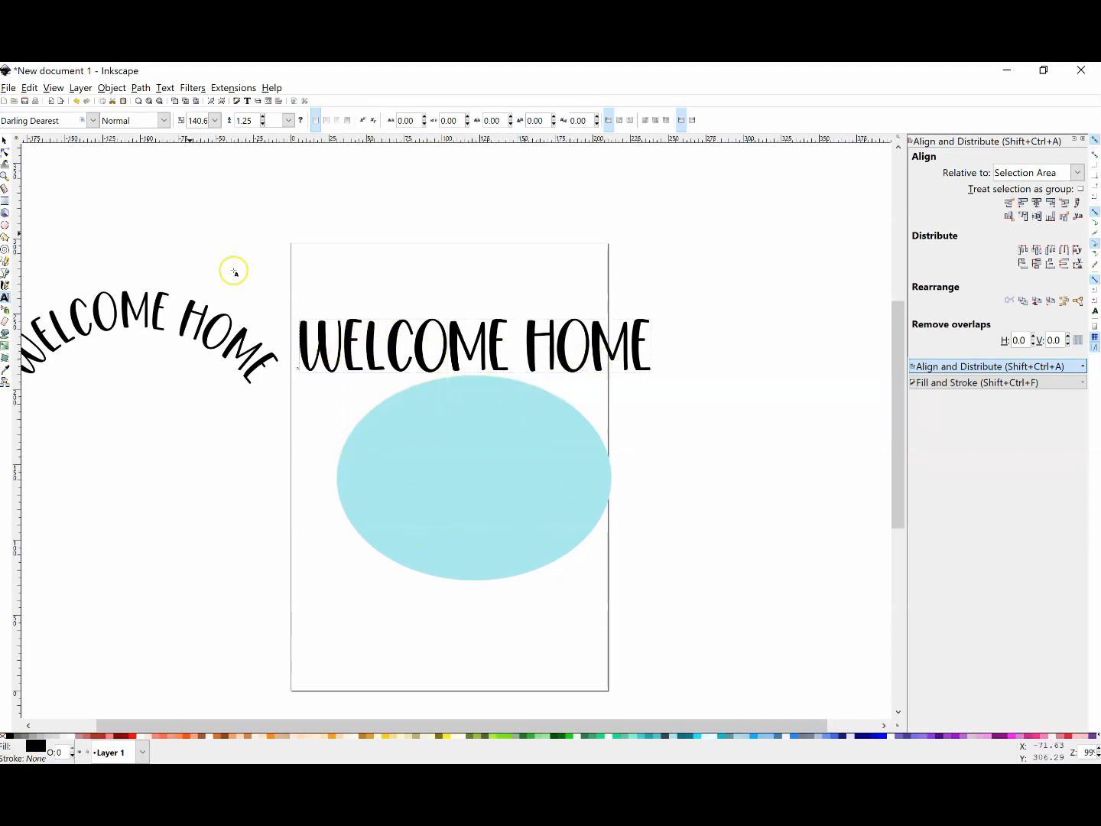
Step: Put the straight WELCOME HOME text on the ellipse as its path
click(4, 141)
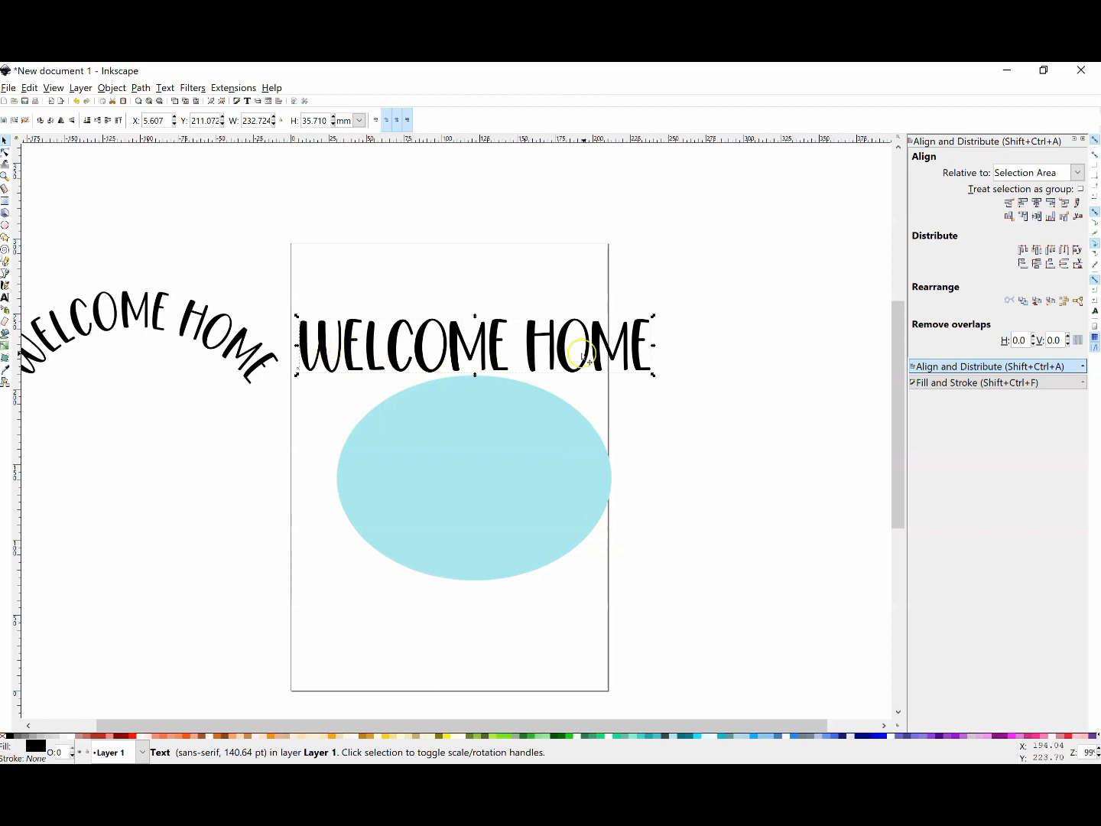
shift+click(490, 457)
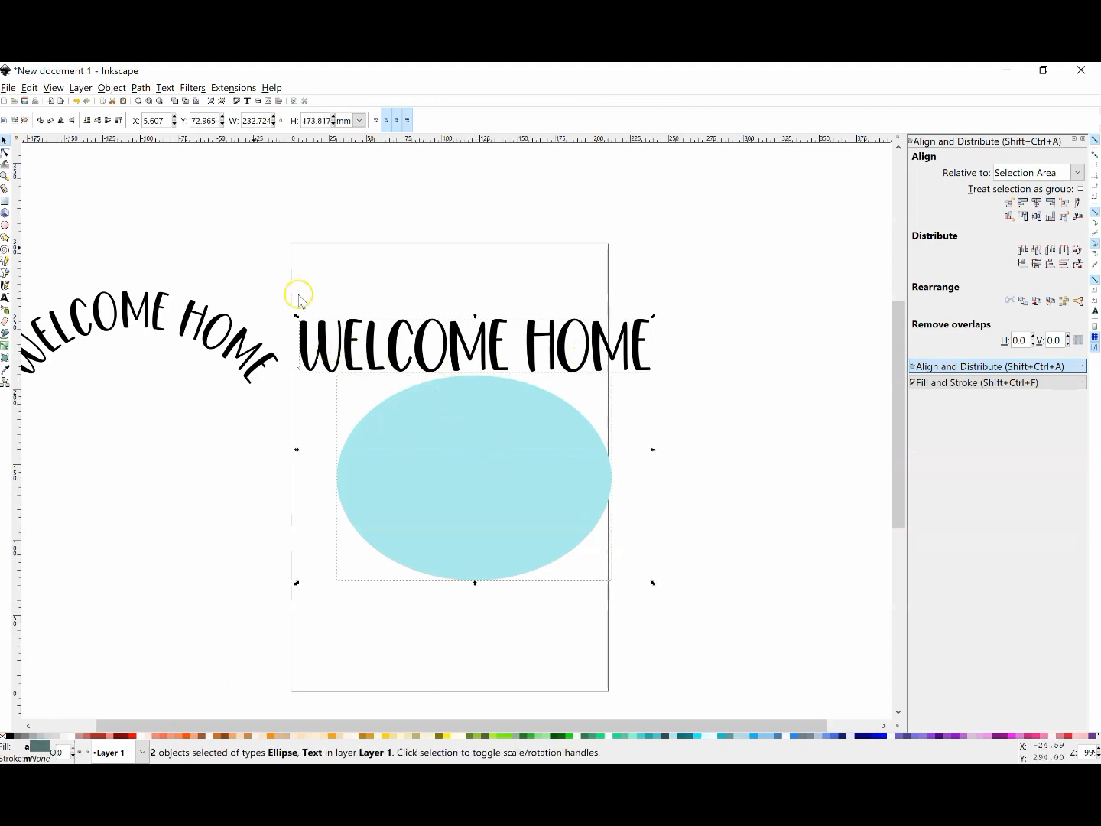
click(165, 87)
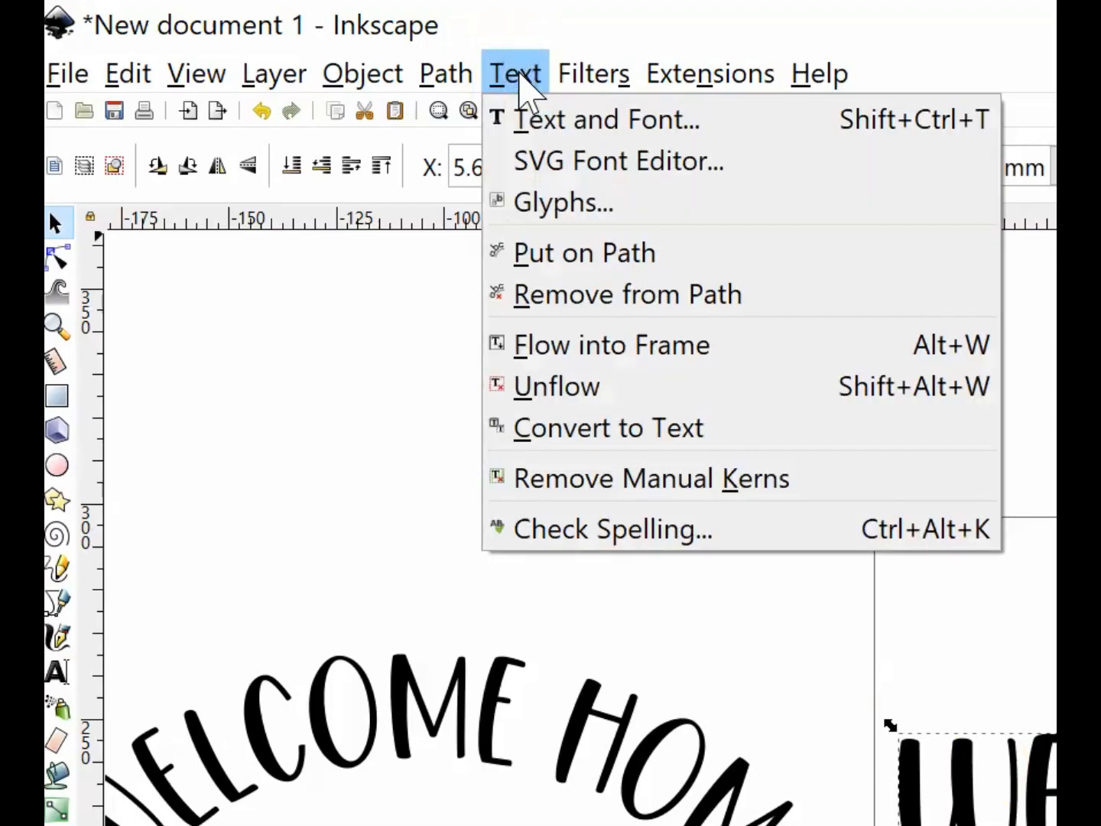
click(547, 141)
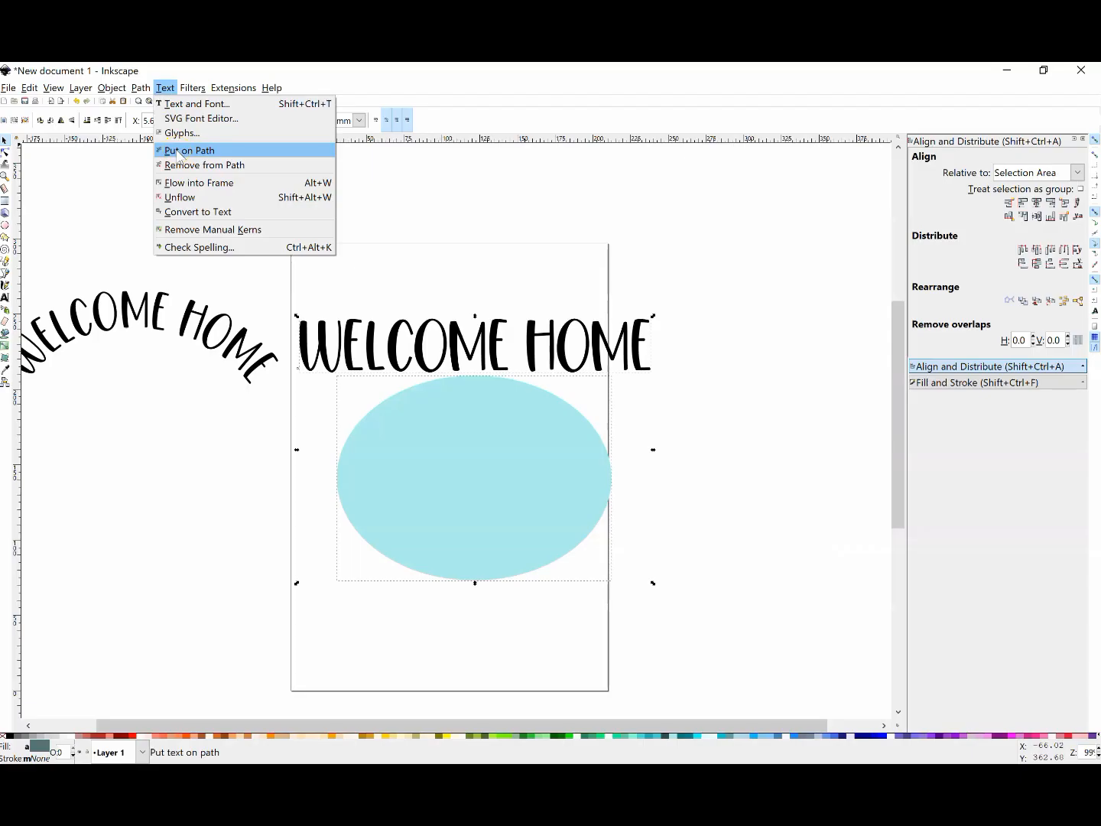
click(549, 260)
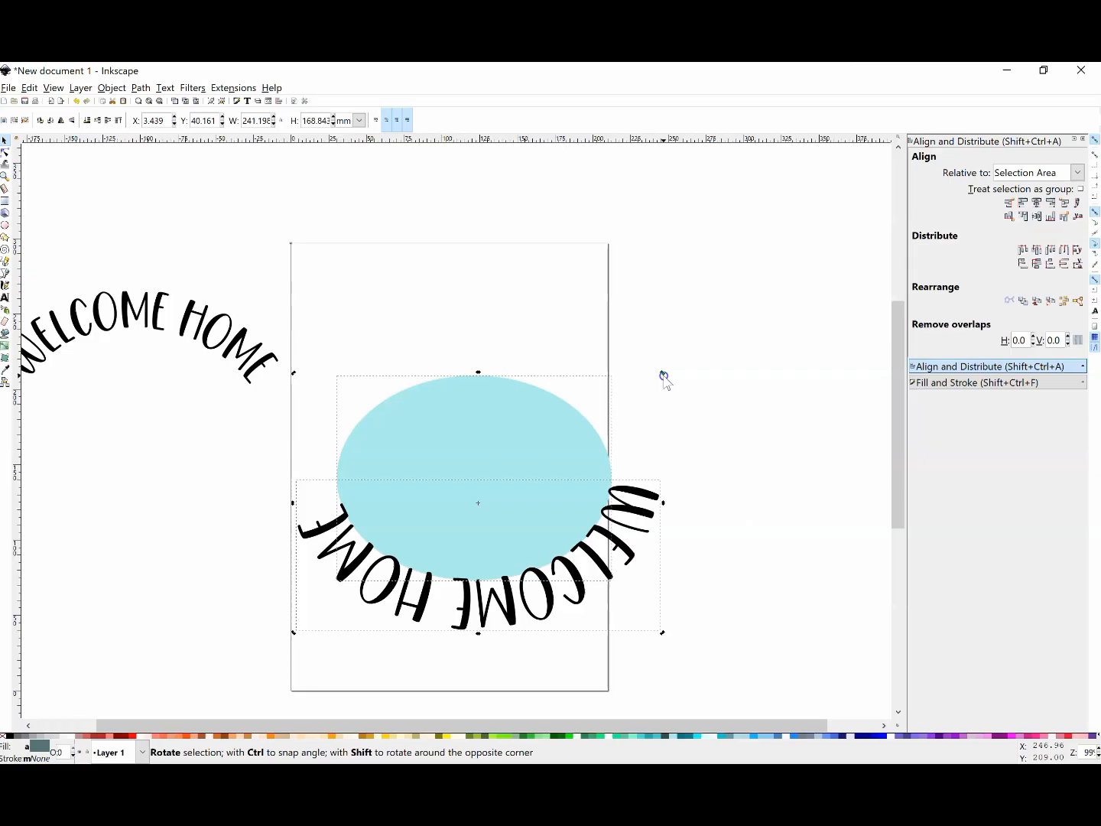
Step: Rotate the ellipse and its text together until WELCOME HOME arches upright over the top of the ellipse
drag(973, 181, 482, 159)
drag(457, 366, 440, 514)
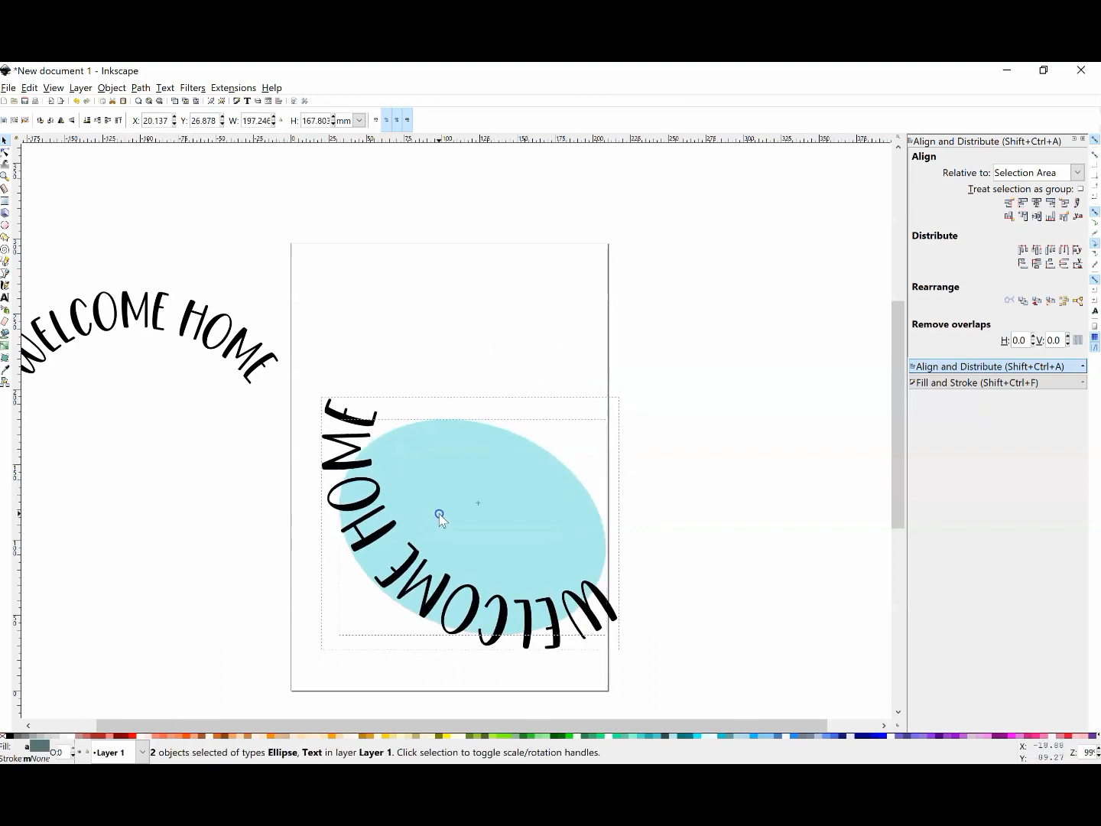
key(ctrl+z)
drag(658, 366, 594, 353)
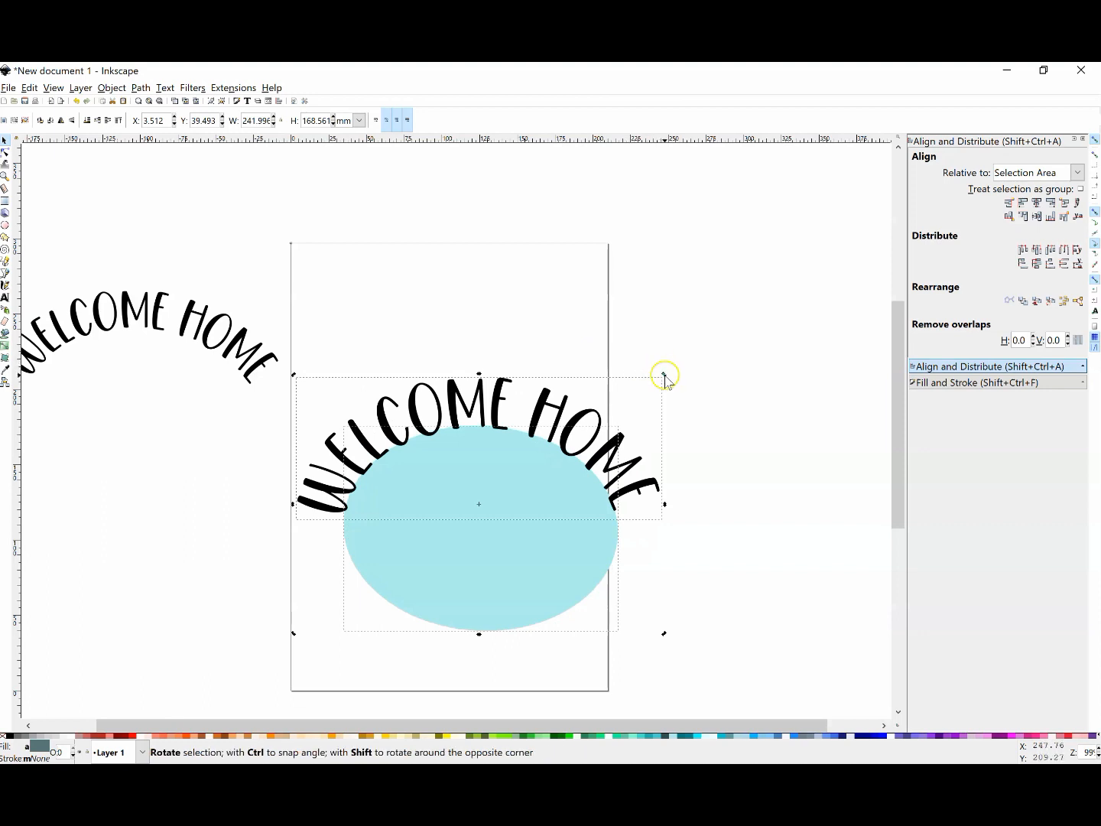
drag(665, 377, 670, 388)
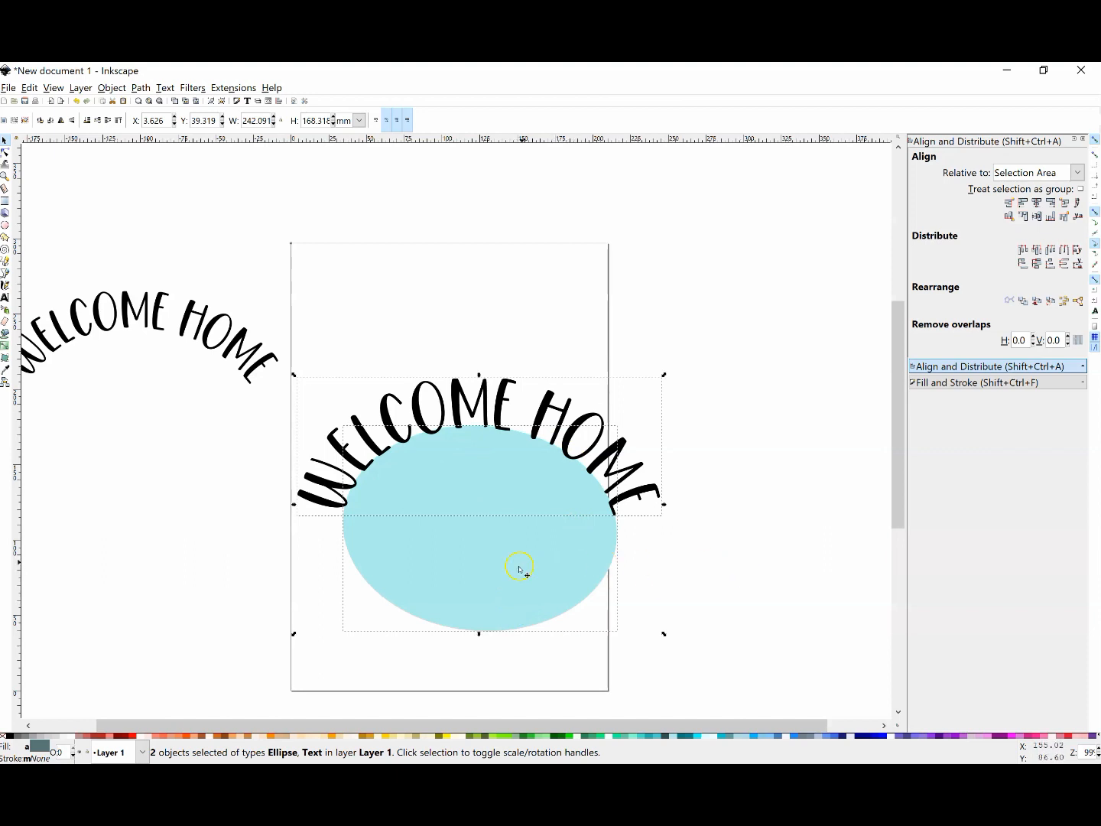
Step: Adjust the ellipse separately from the text, stretching its height to about 138 mm
click(724, 475)
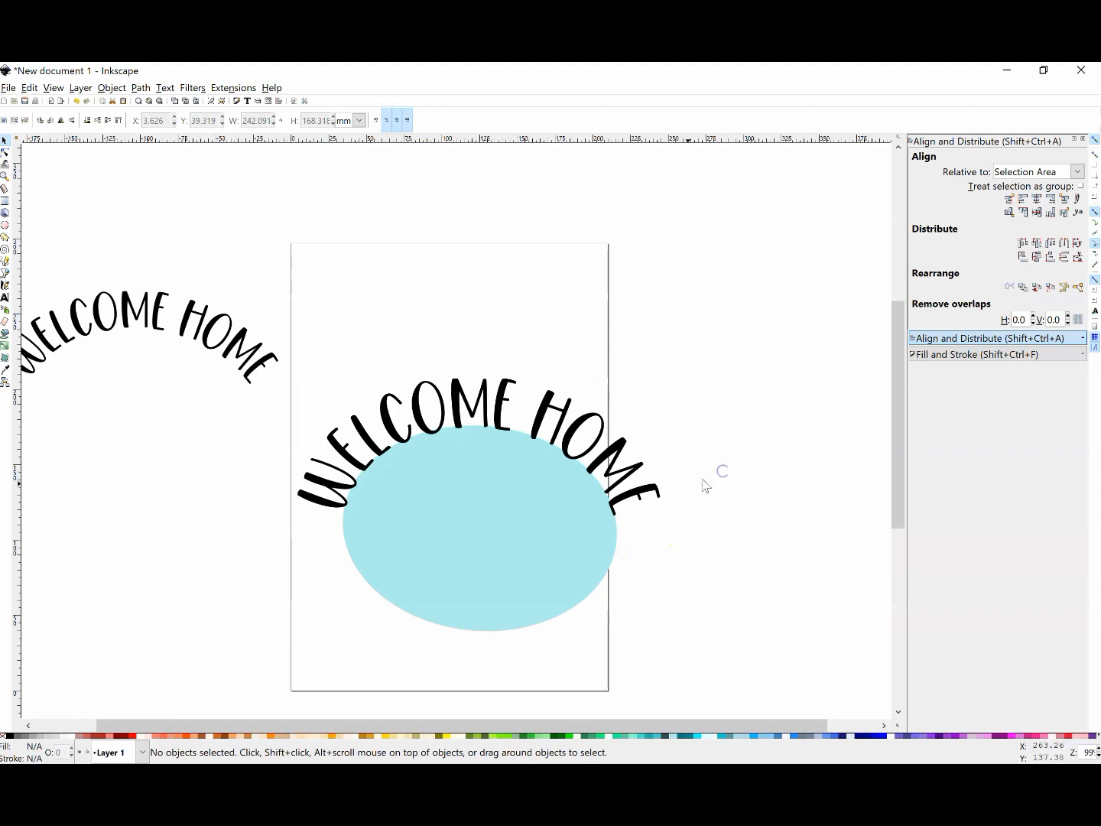
click(546, 547)
drag(622, 533, 541, 541)
key(ctrl+z)
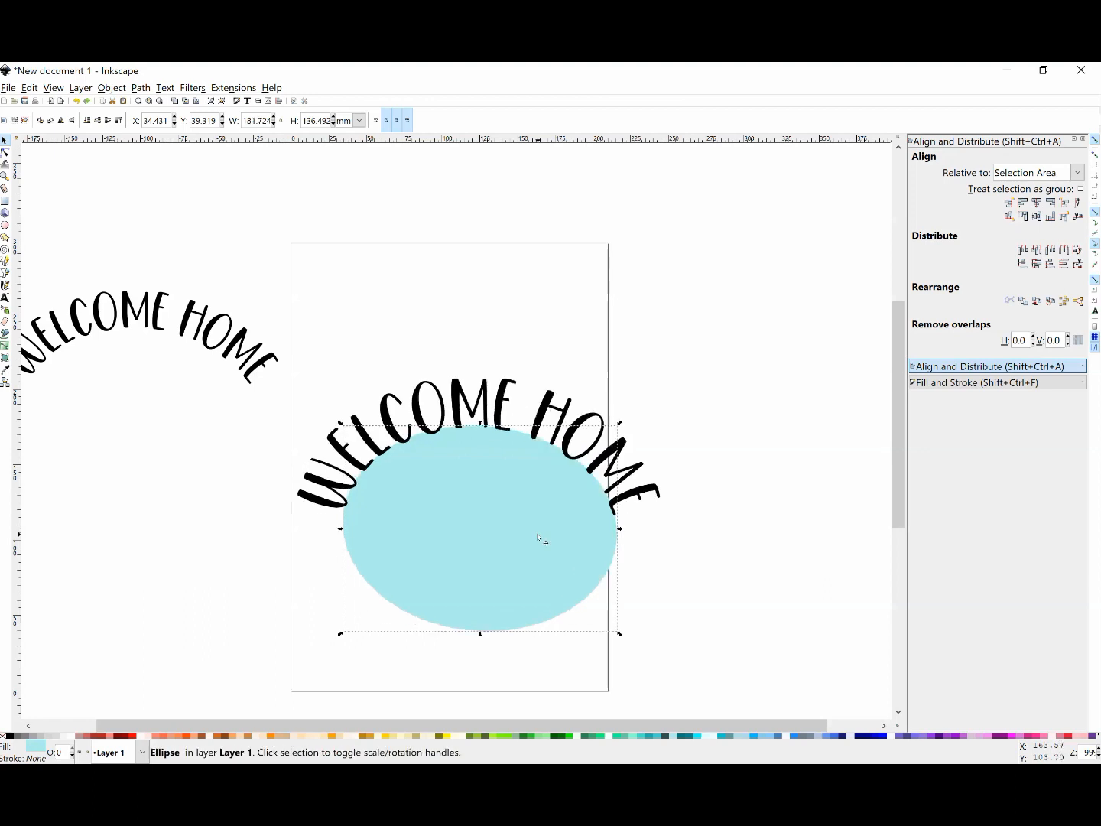
mouse_move(481, 635)
mouse_down()
mouse_move(485, 658)
mouse_move(487, 635)
mouse_up()
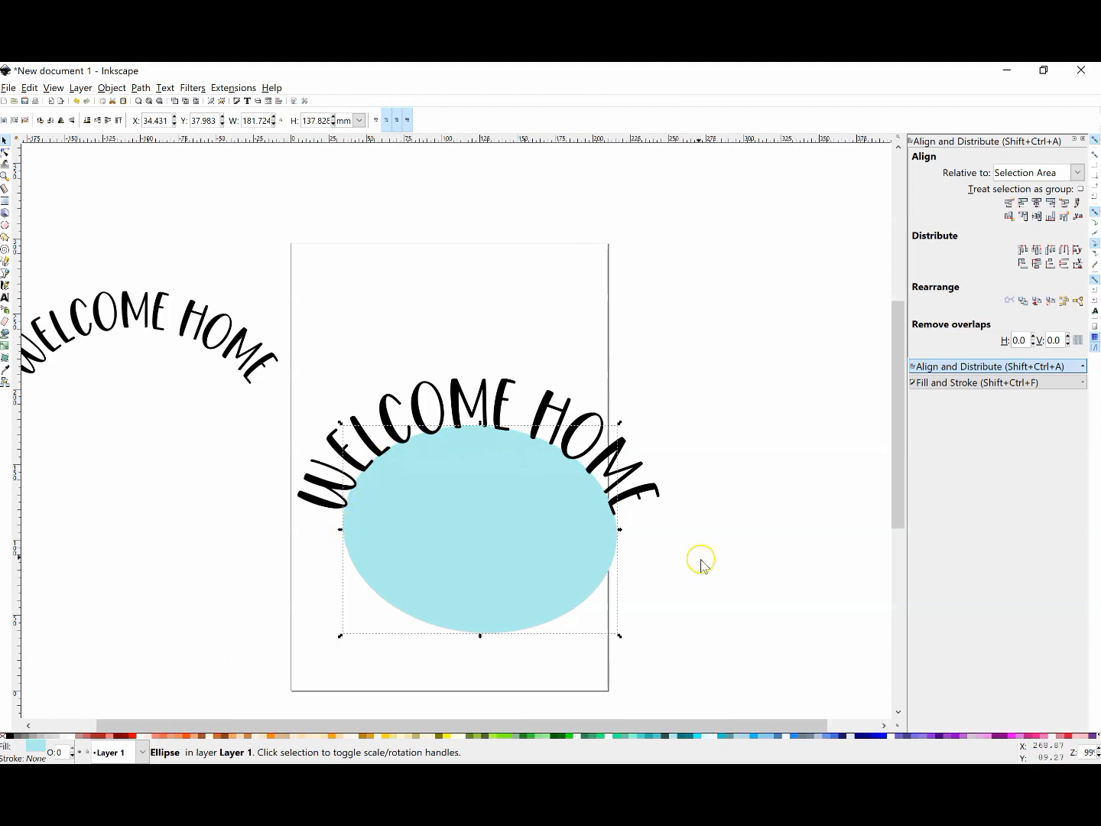
click(425, 344)
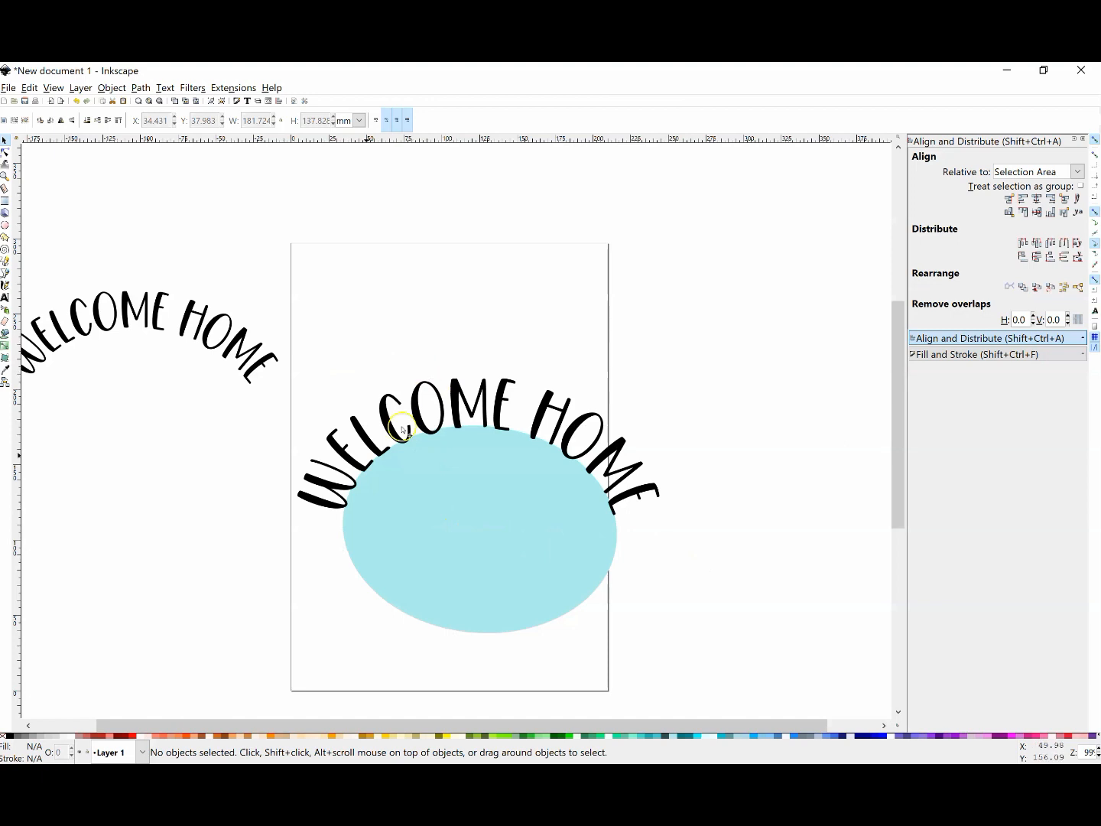
Step: Convert the WELCOME HOME text arched on the ellipse to paths with Object to Path
click(547, 414)
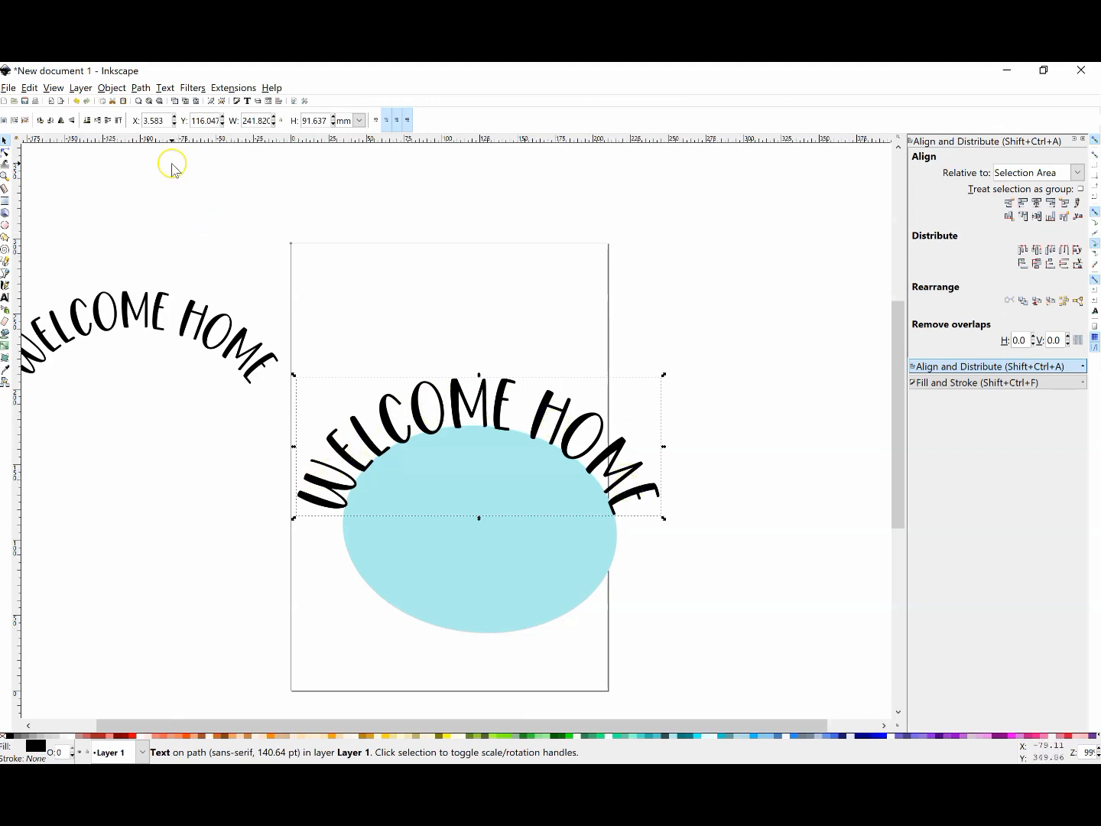
click(141, 88)
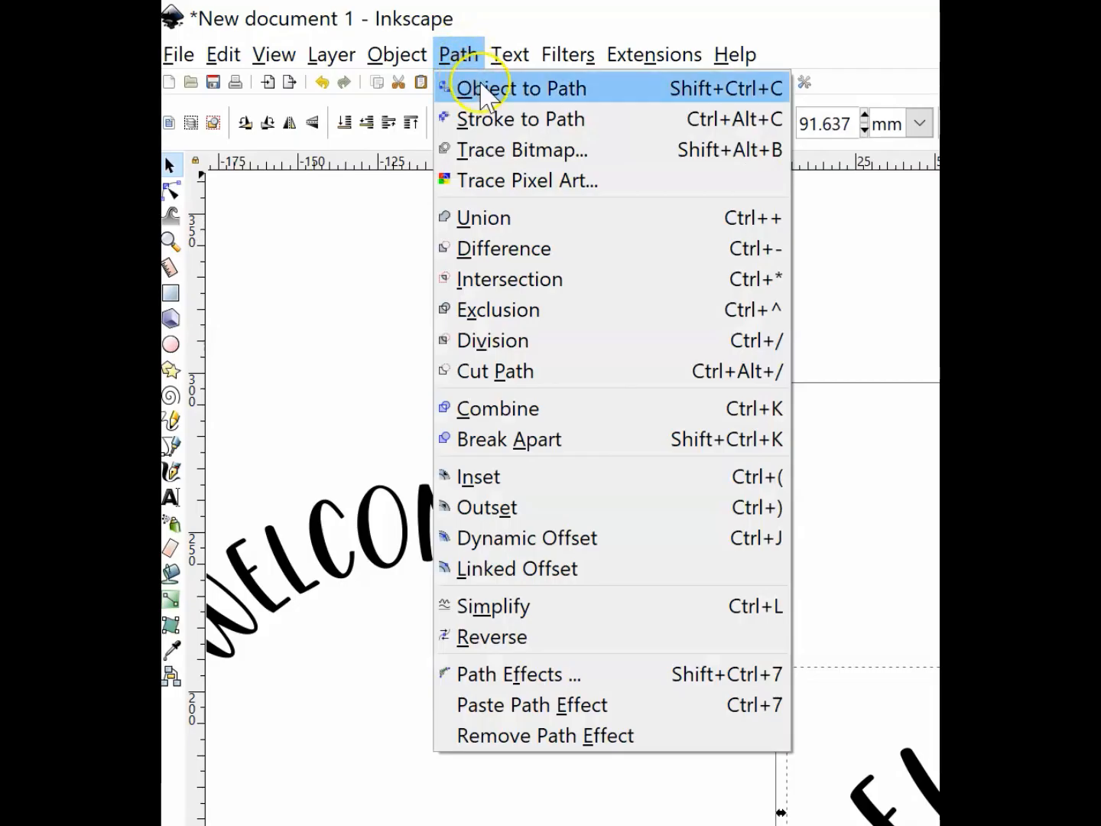
click(480, 91)
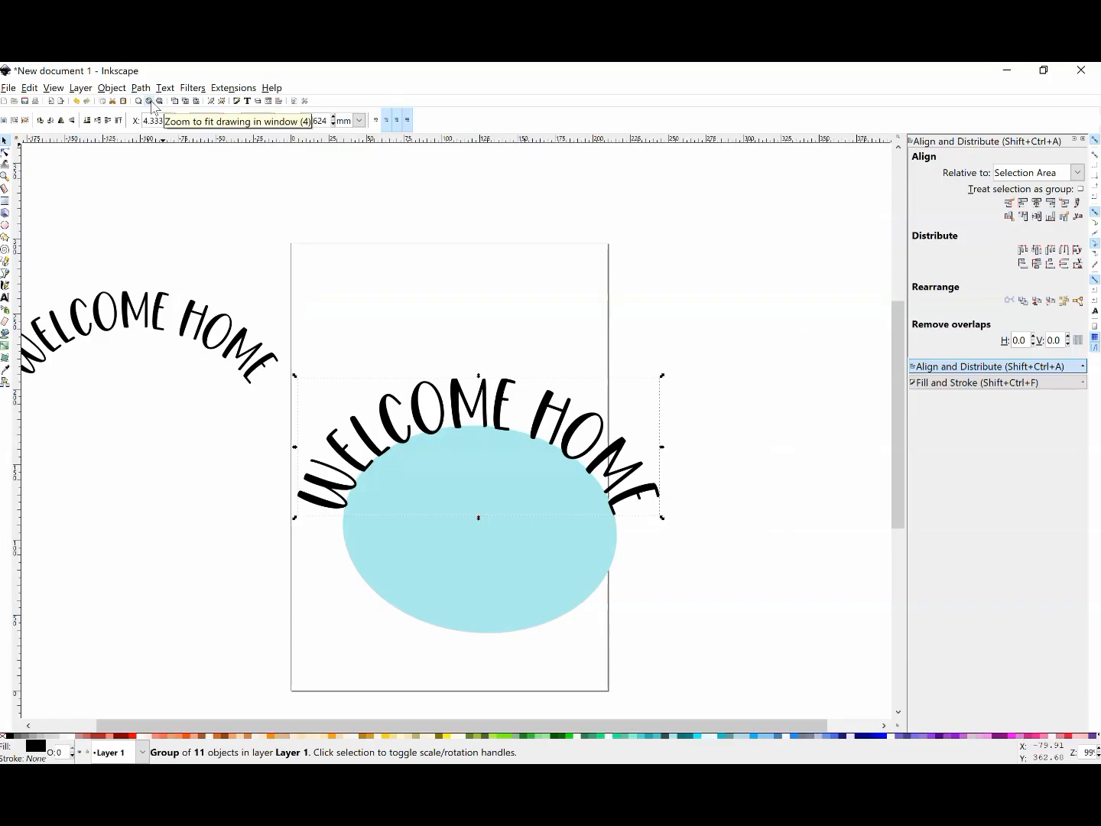
Step: Move the ellipse away from the arched lettering and delete it
click(421, 550)
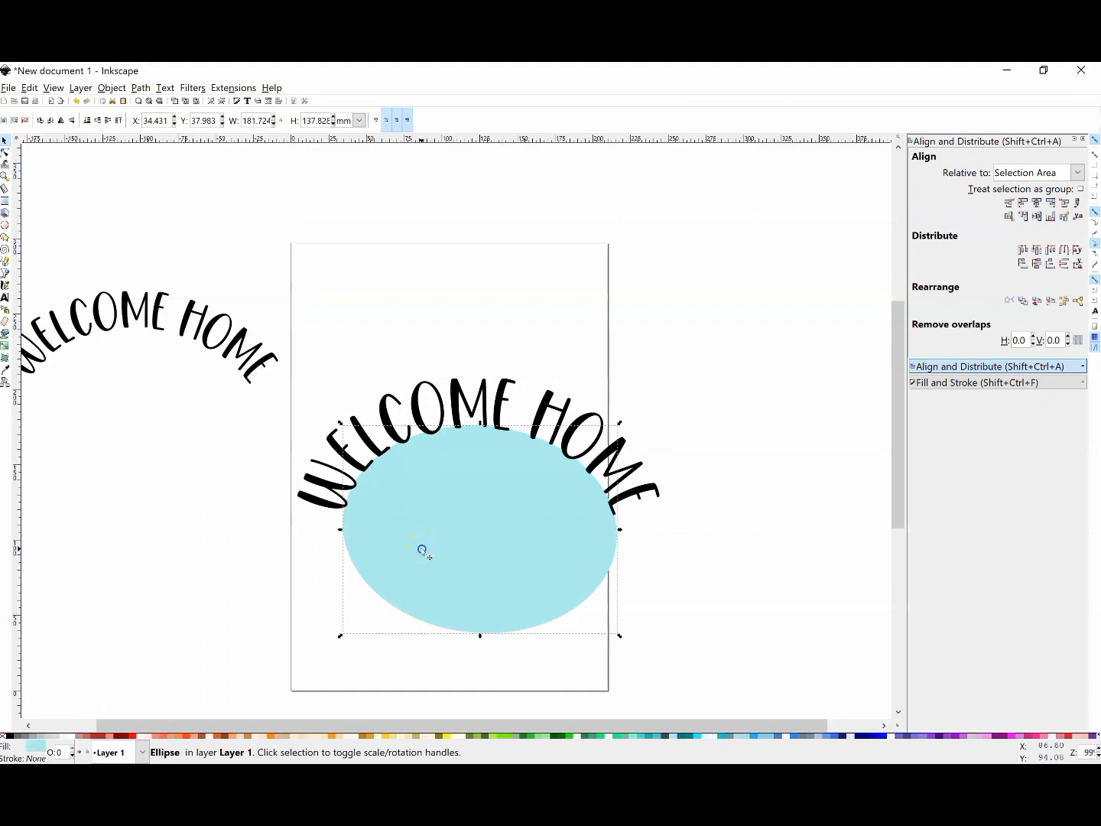
drag(422, 551, 342, 636)
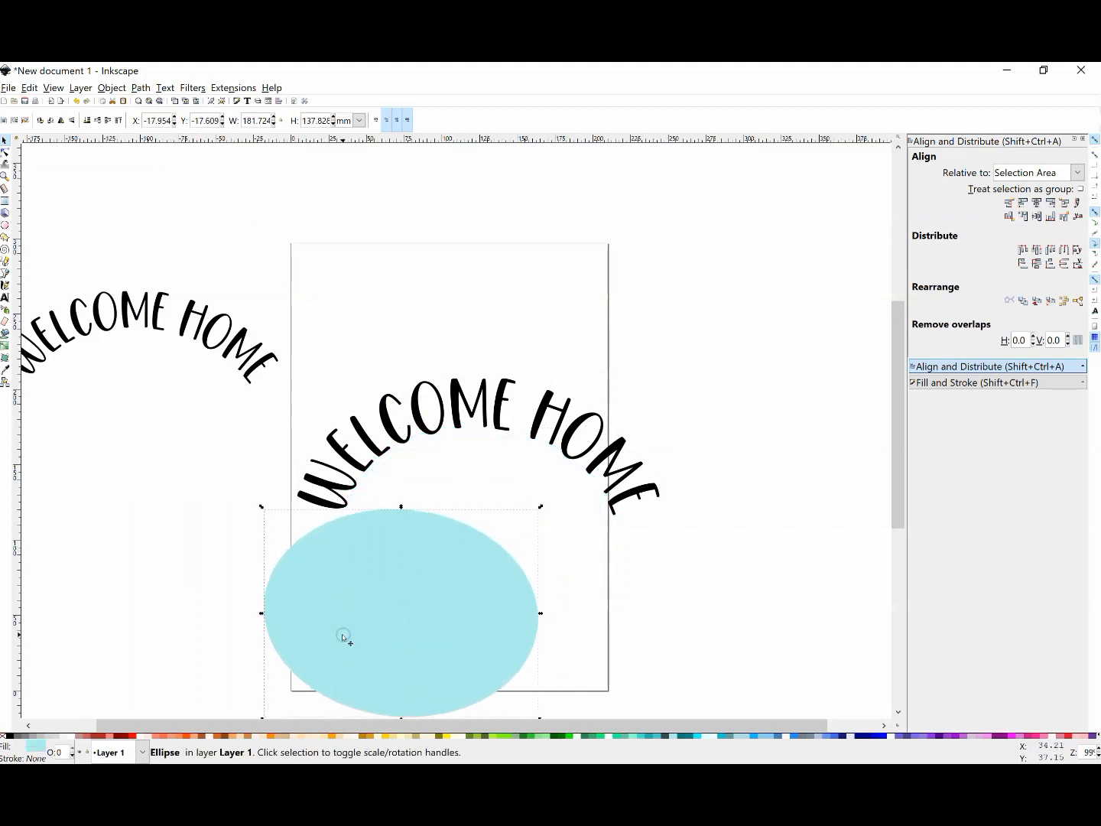
key(Delete)
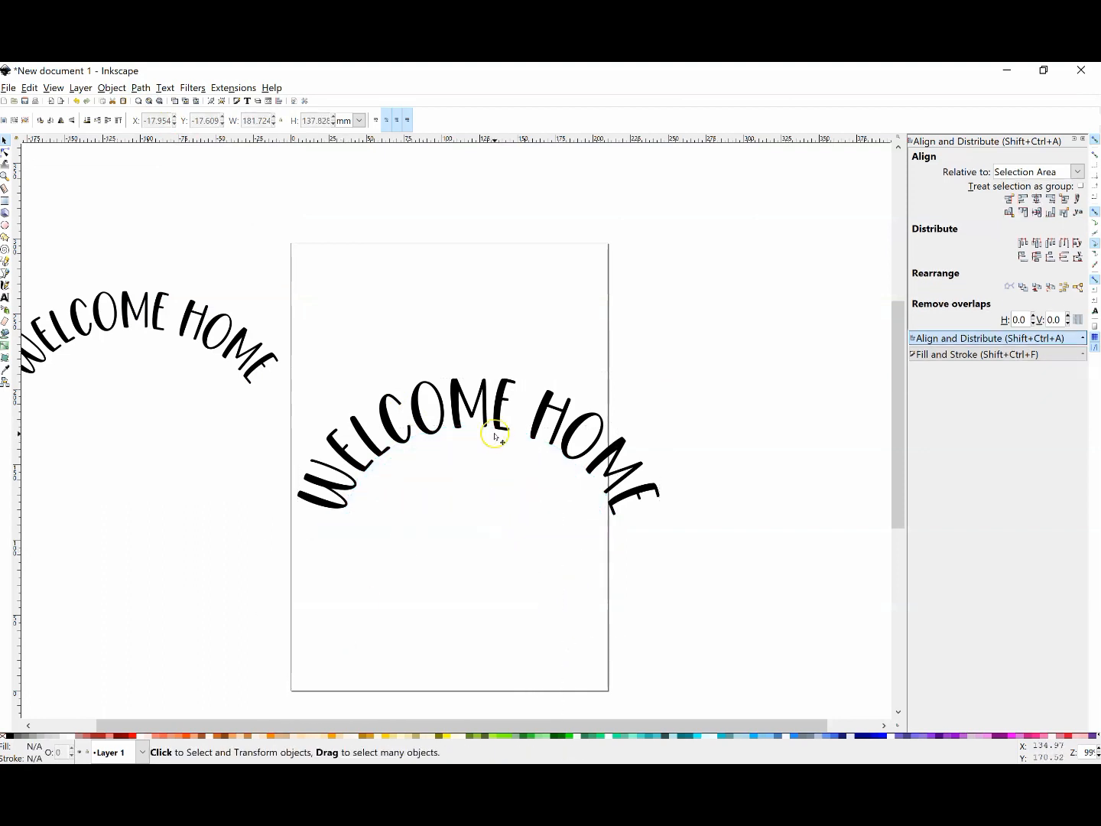
Step: Rotate the arched WELCOME HOME group on the page slightly clockwise to level its two ends
click(442, 417)
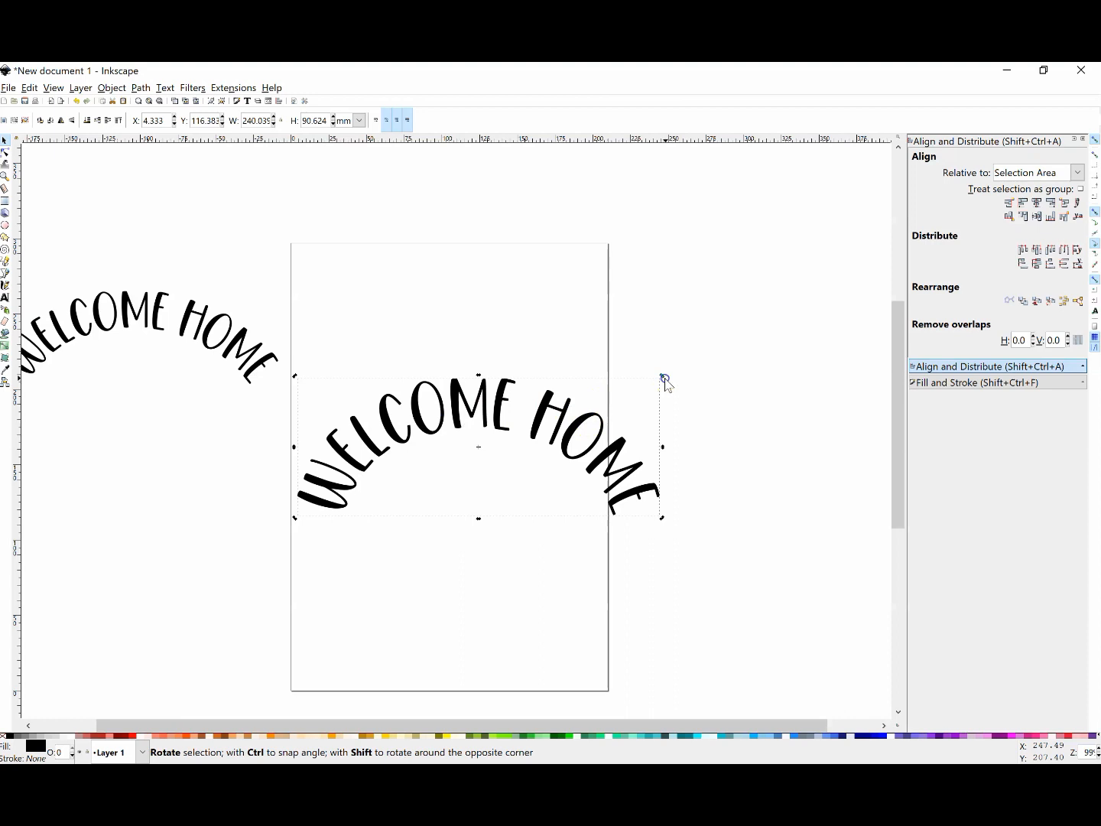
drag(666, 378, 664, 382)
click(597, 394)
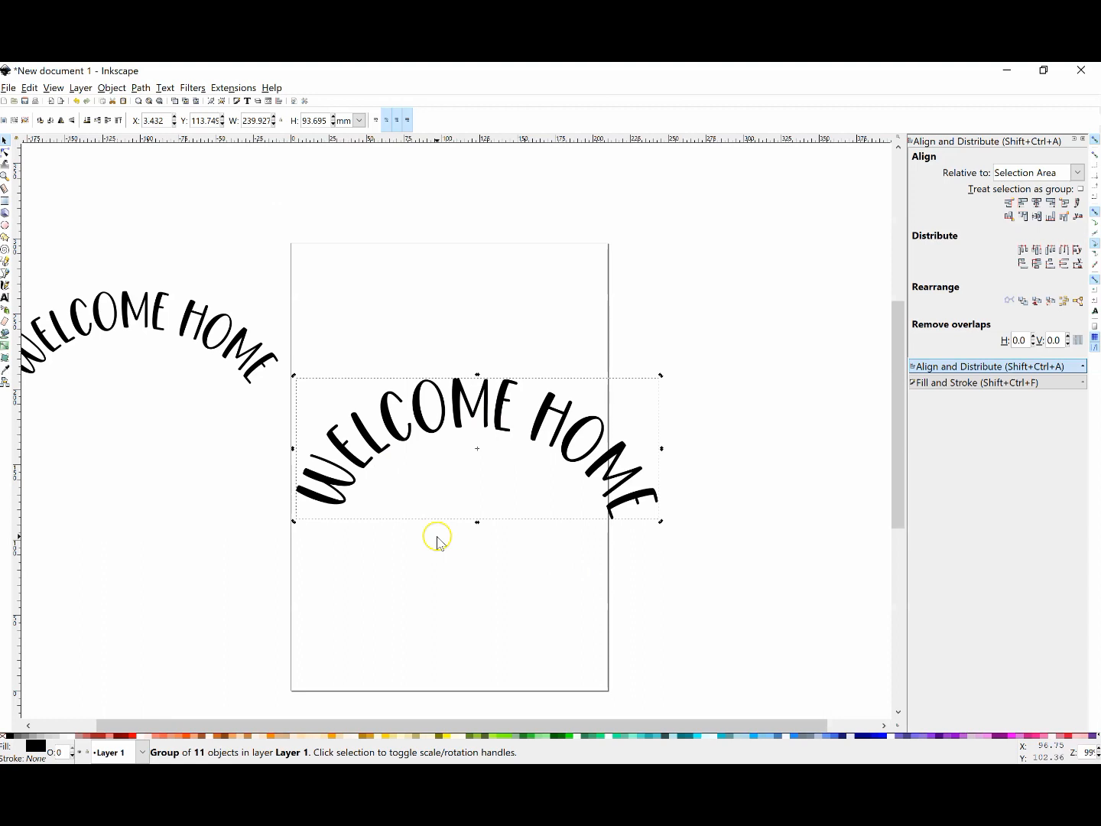
Step: Ungroup the arched lettering on the page and nudge the W about 1 mm inward and the final E about 1 mm up
click(114, 89)
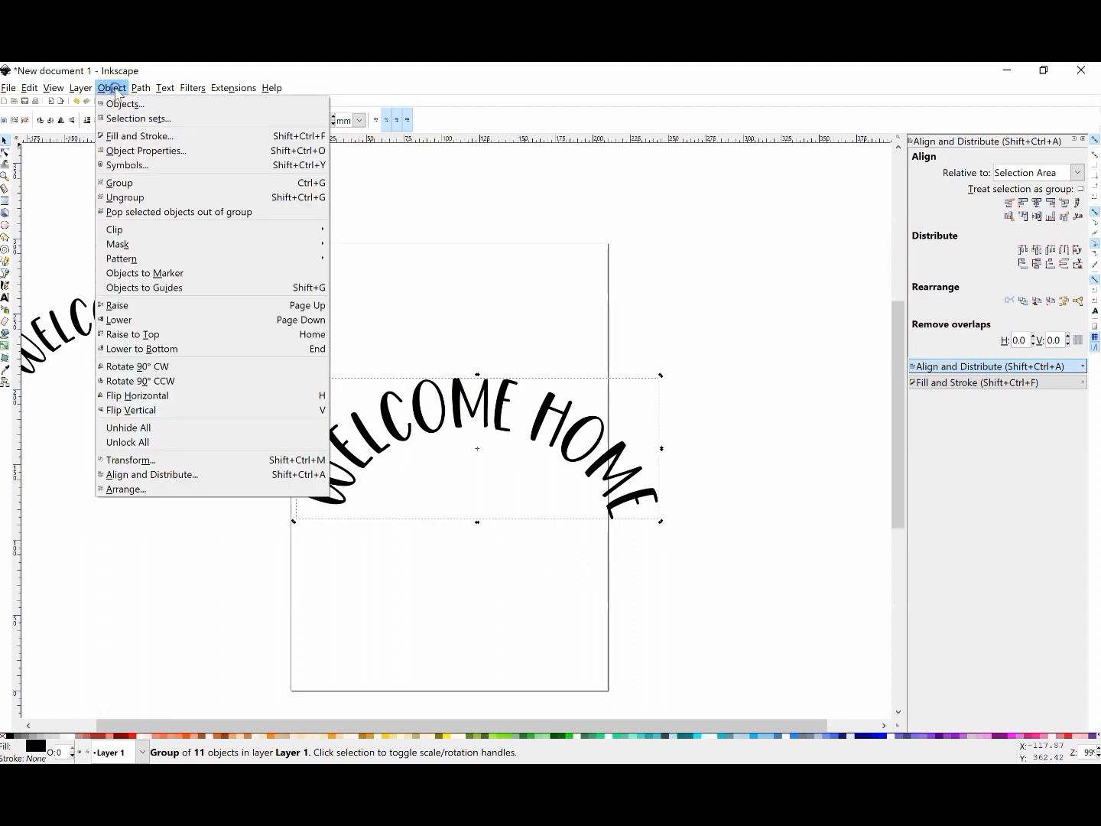
click(135, 197)
click(351, 411)
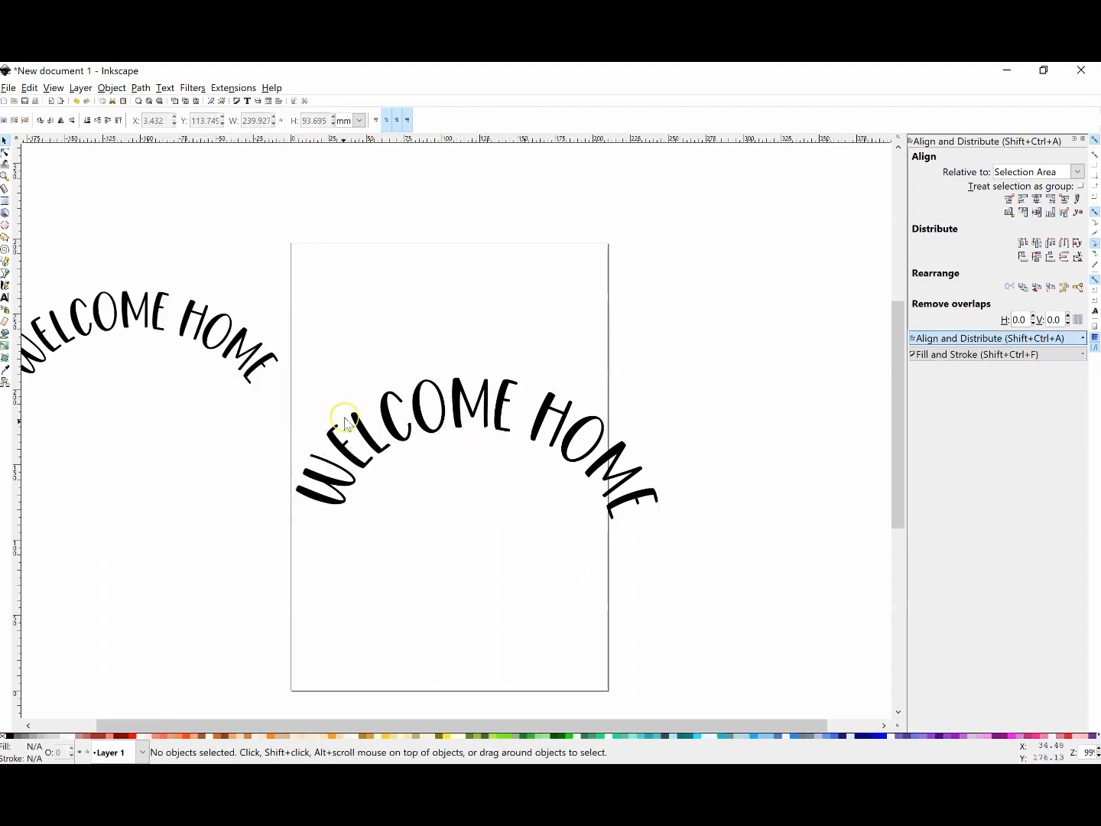
click(341, 466)
drag(341, 466, 342, 469)
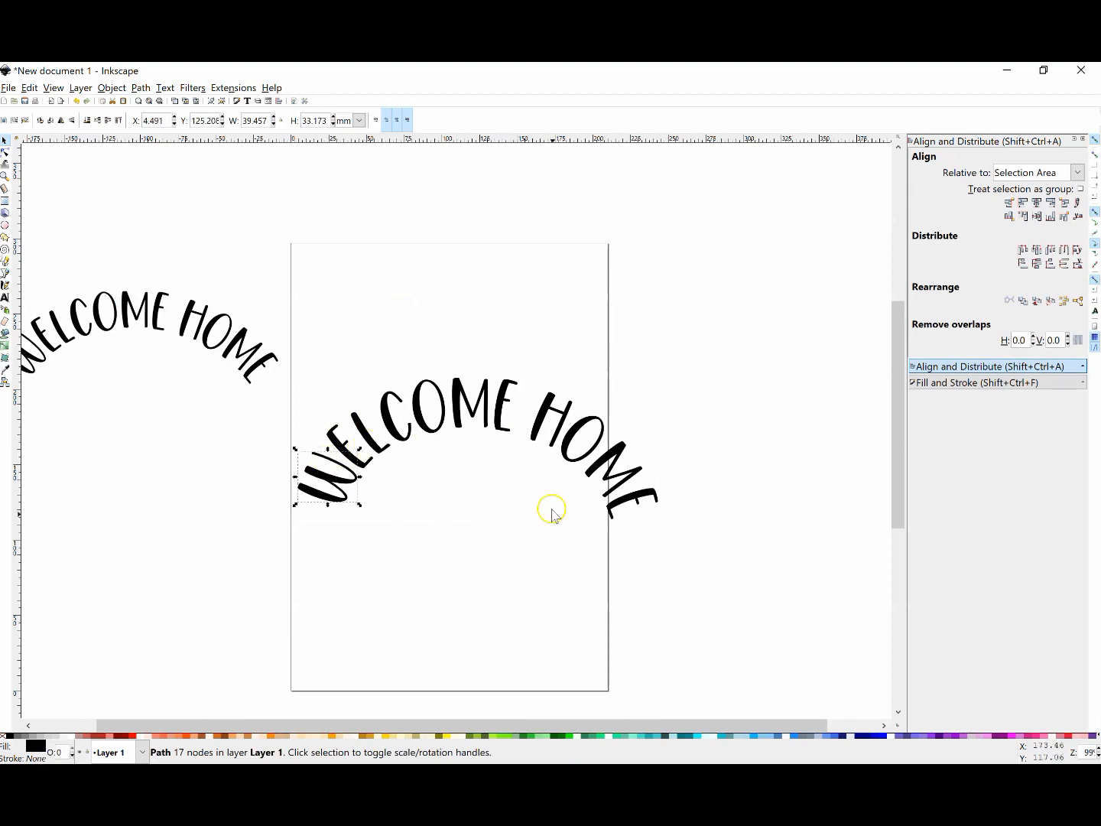
click(639, 499)
key(Up)
key(Up)
click(514, 312)
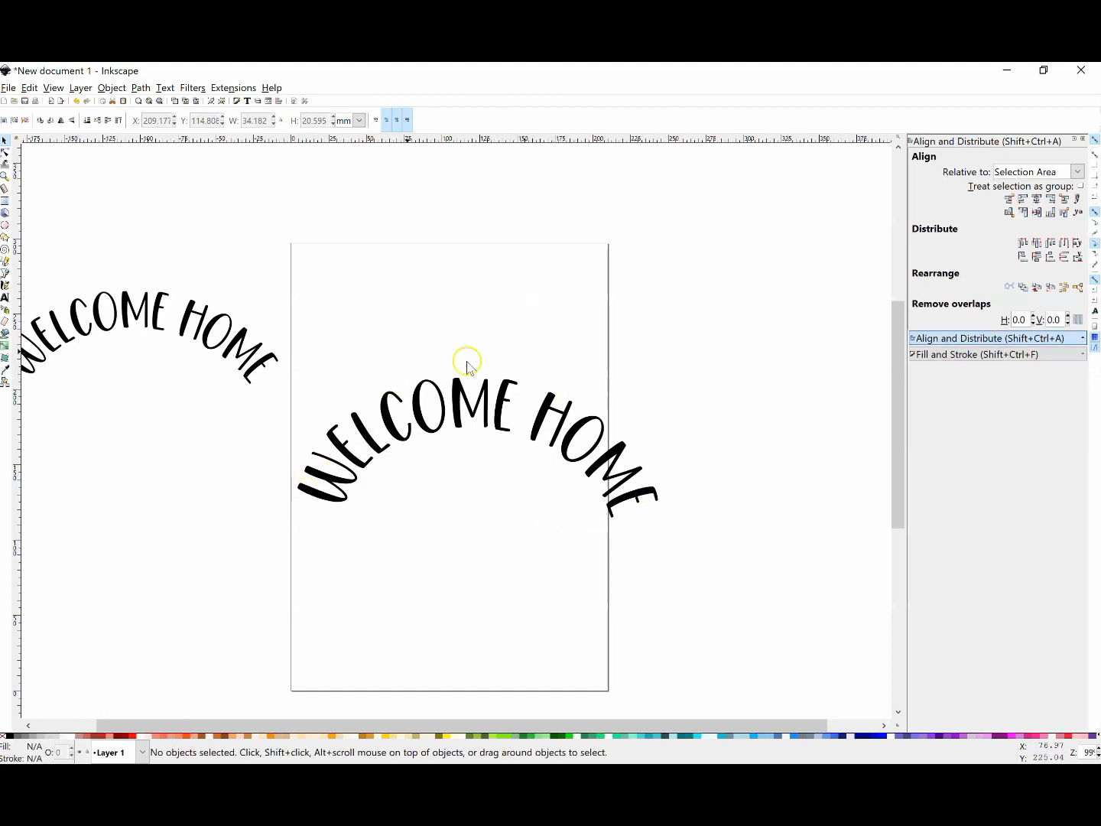
Step: Select the separate letters of the arched WELCOME HOME on the page and merge them into a single path
drag(289, 376, 726, 556)
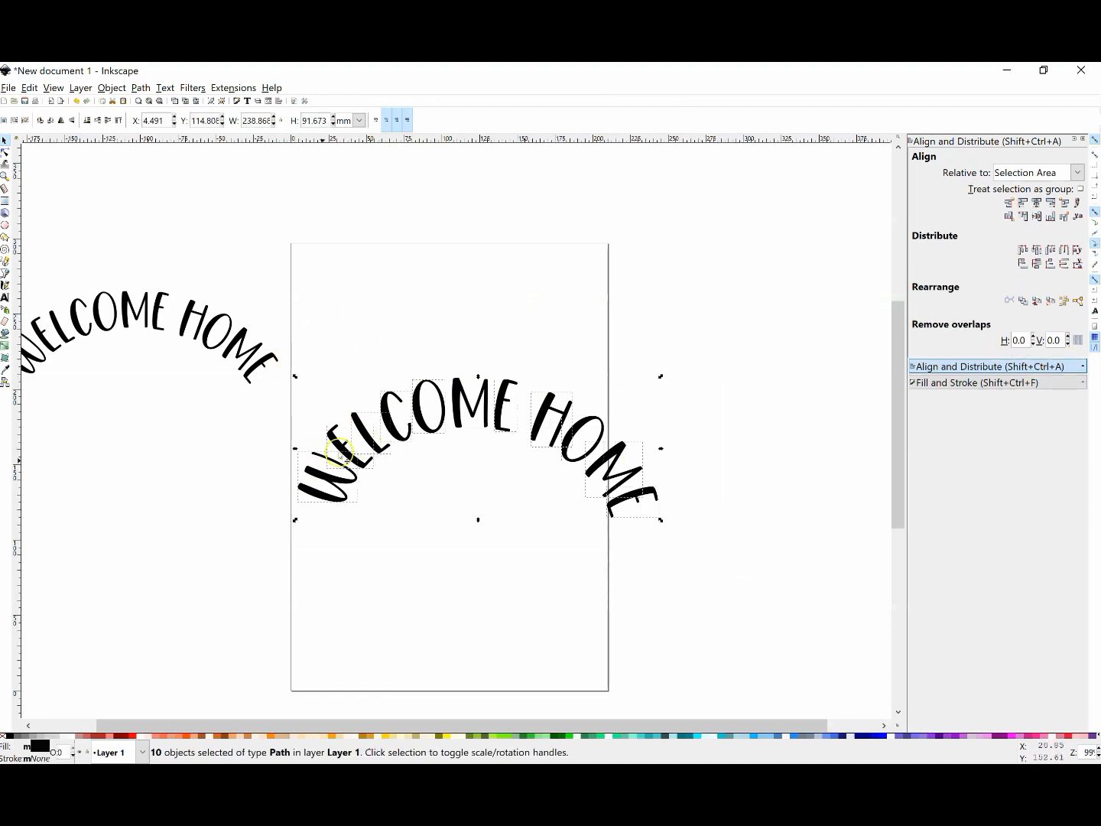
click(141, 88)
click(146, 163)
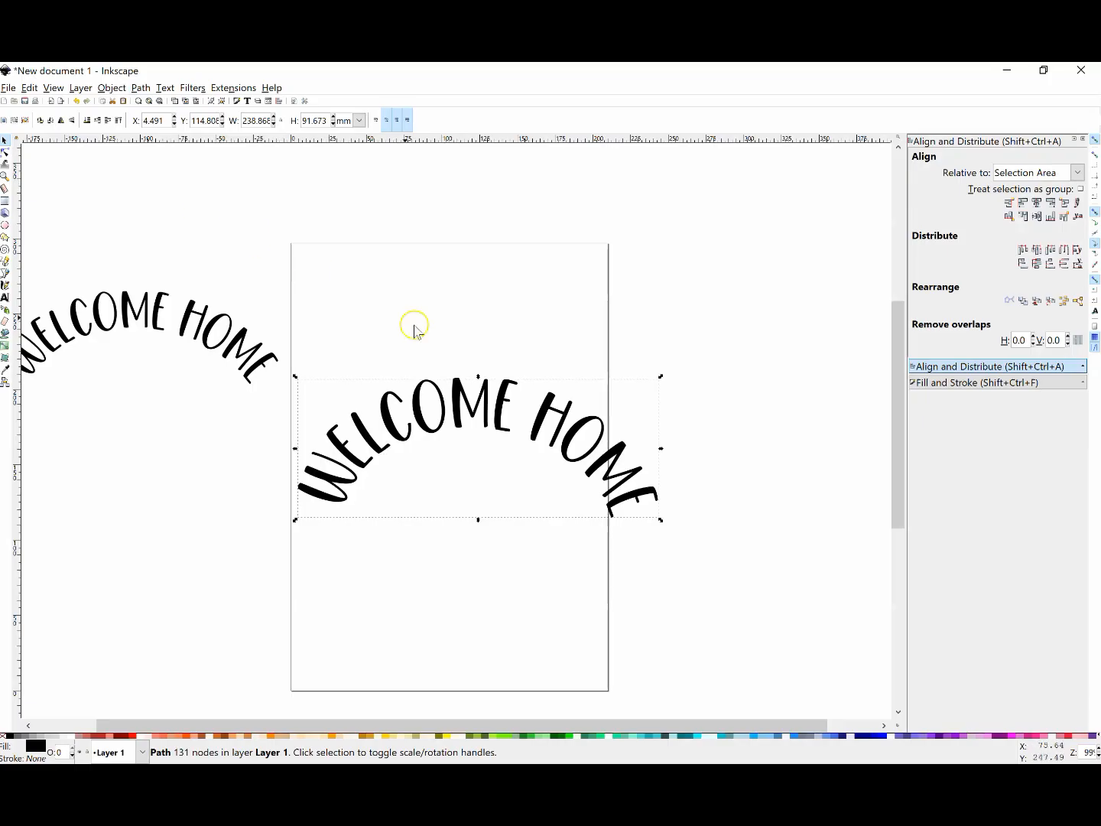
Step: Scale the merged lettering to about 194.5 mm wide at the page's top, and move the other WELCOME HOME arc onto the page beneath it
drag(660, 520, 564, 321)
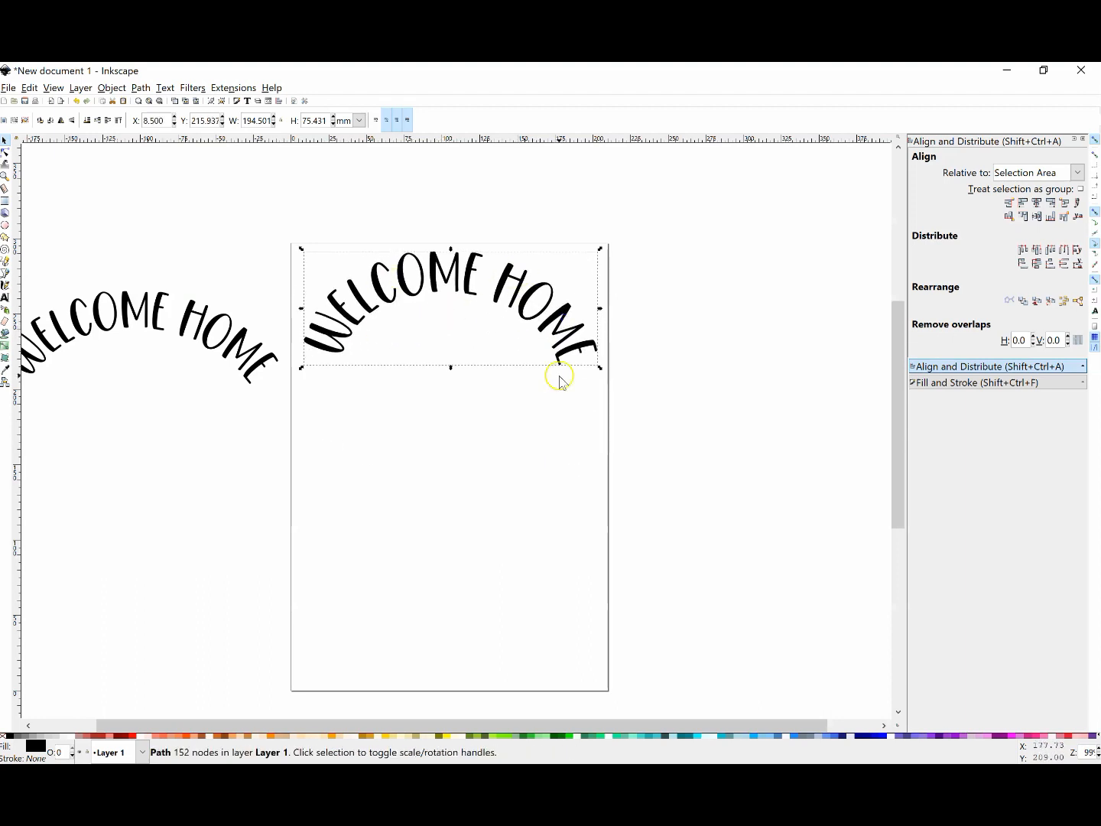
click(508, 425)
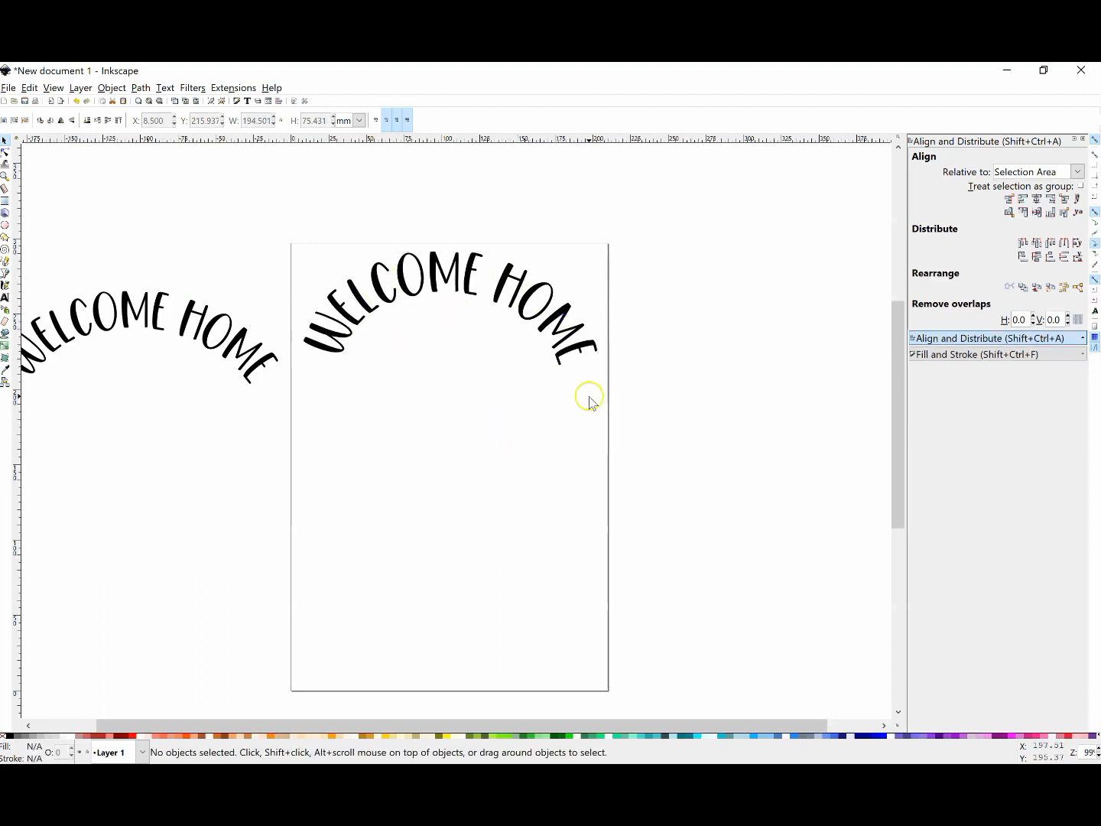
drag(154, 322, 465, 399)
click(426, 520)
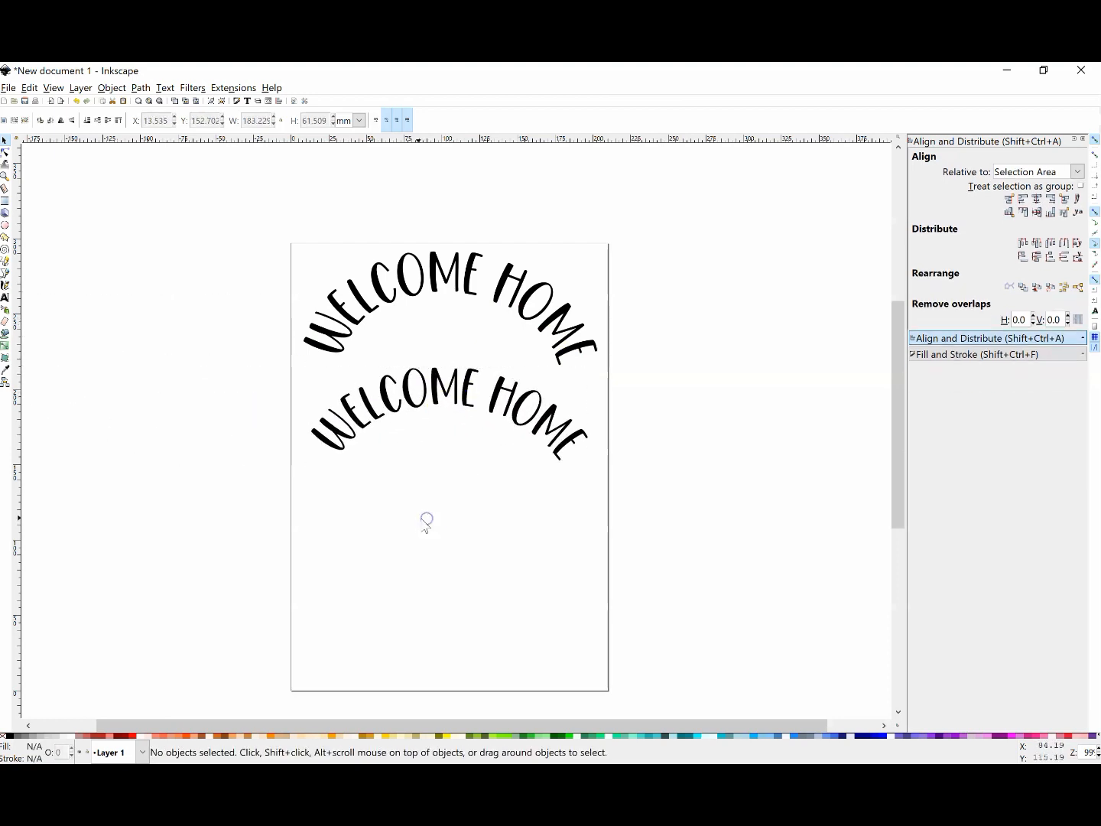